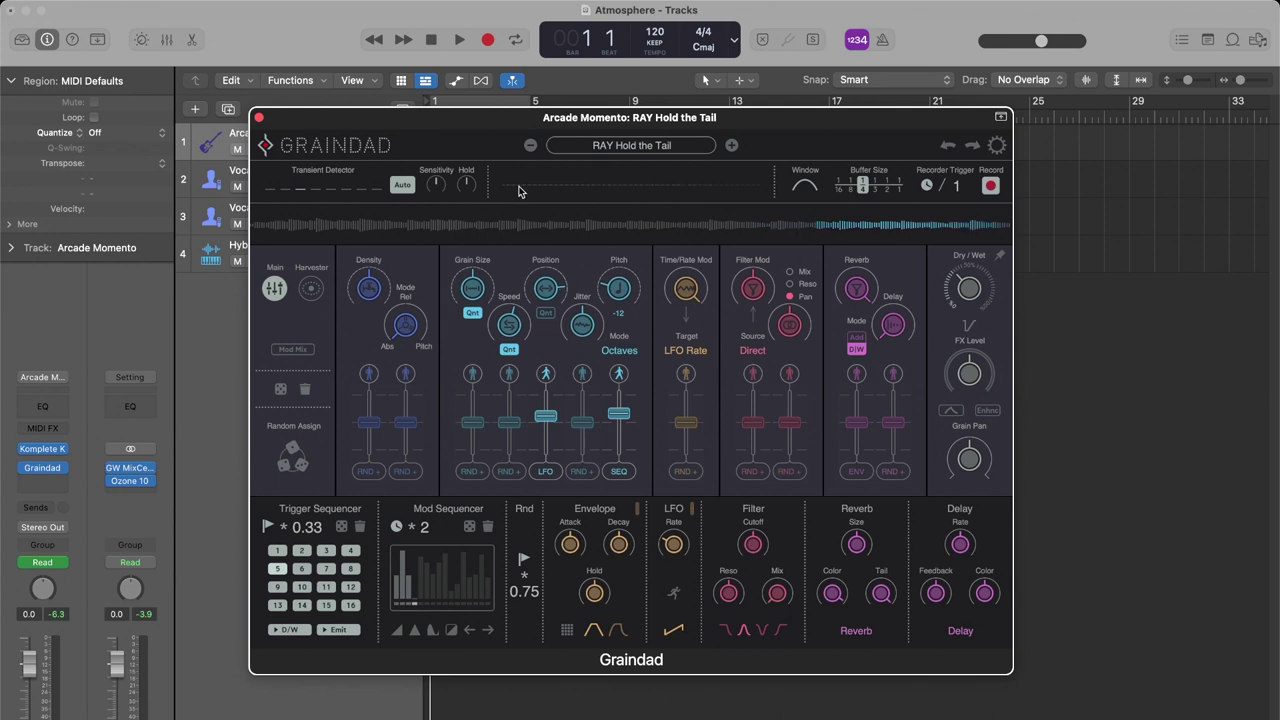
Step: Close the Graindad window and play the full arrangement from bar 1 past its end
left_click(259, 119)
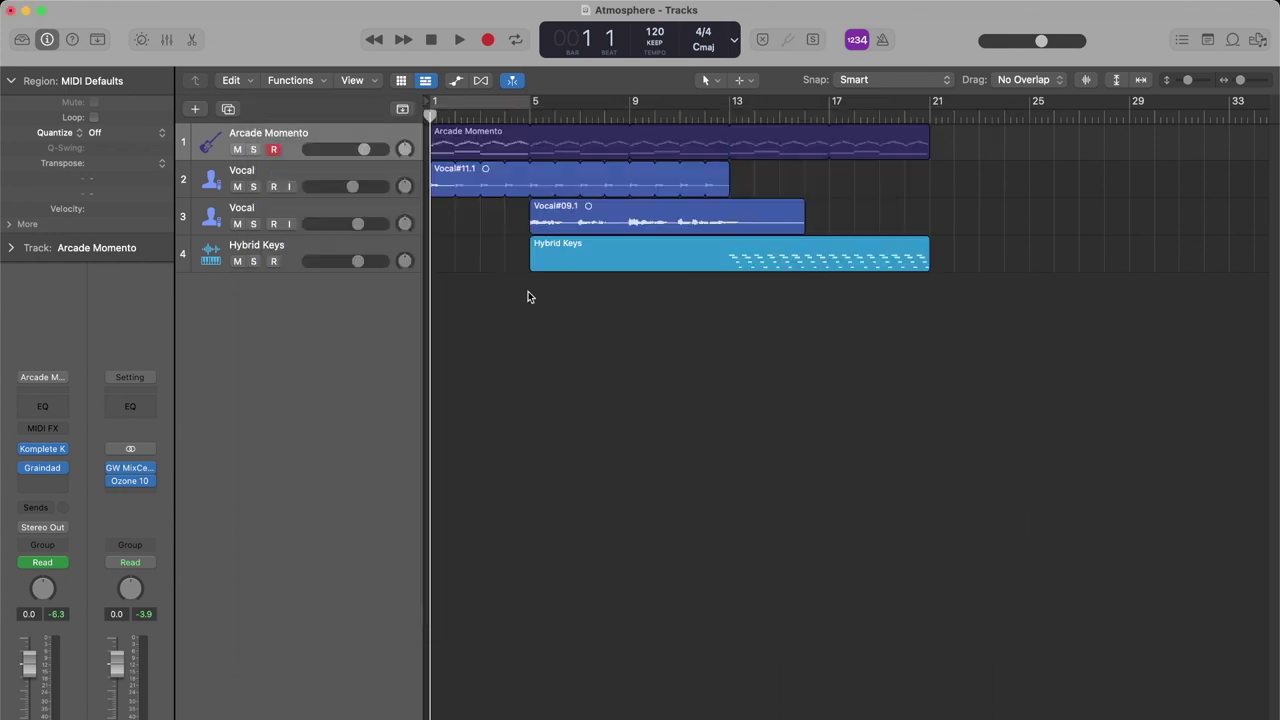
key("space")
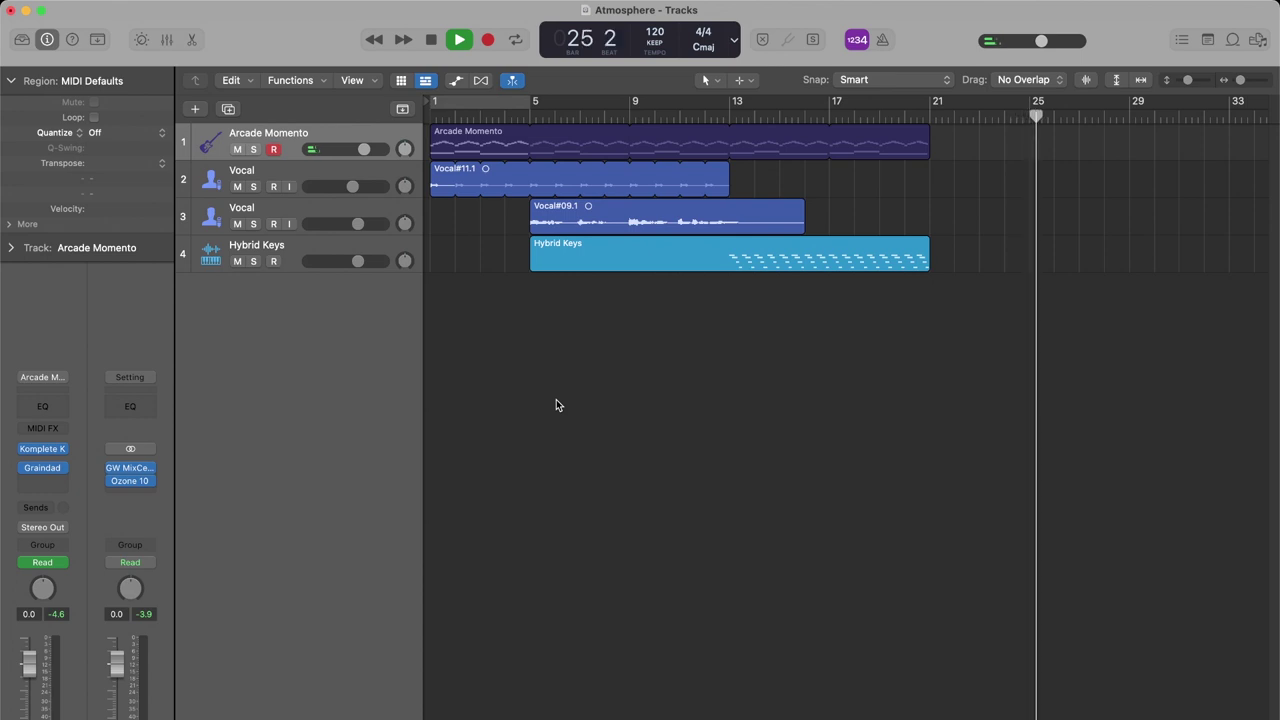
key("space")
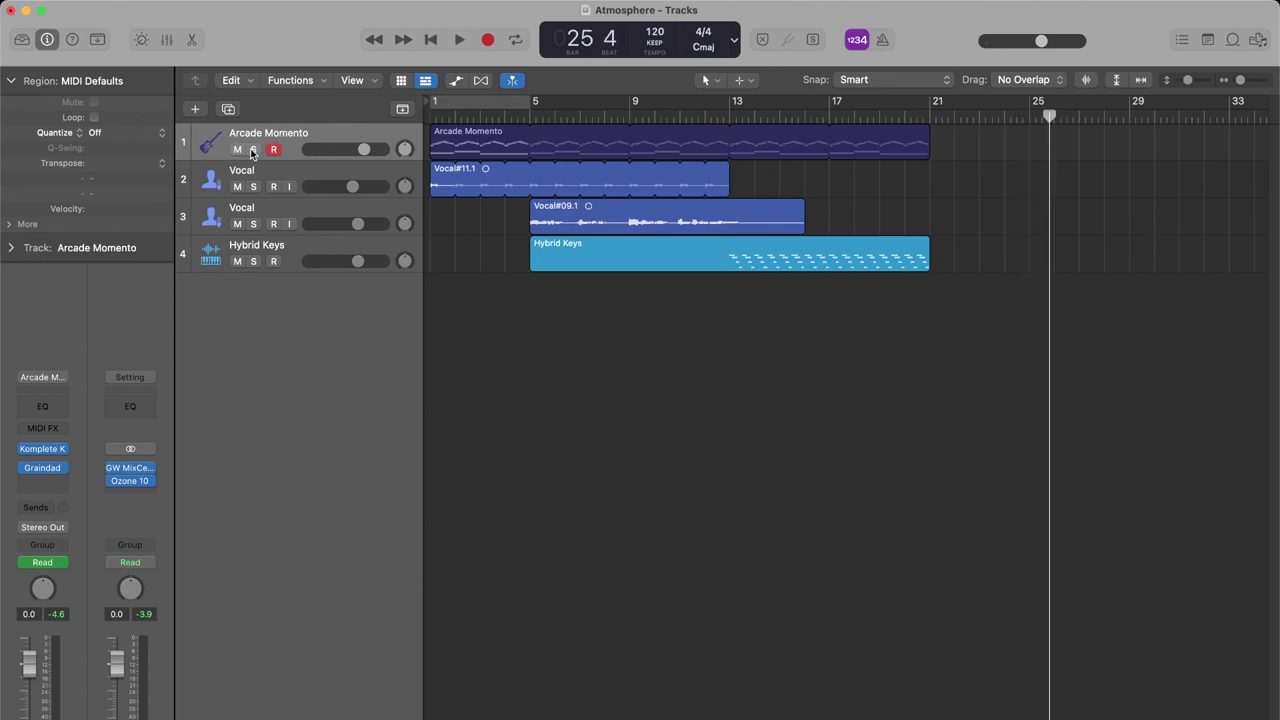
Step: Solo the Arcade Momento track and listen to its opening bars with Graindad bypassed
left_click(253, 150)
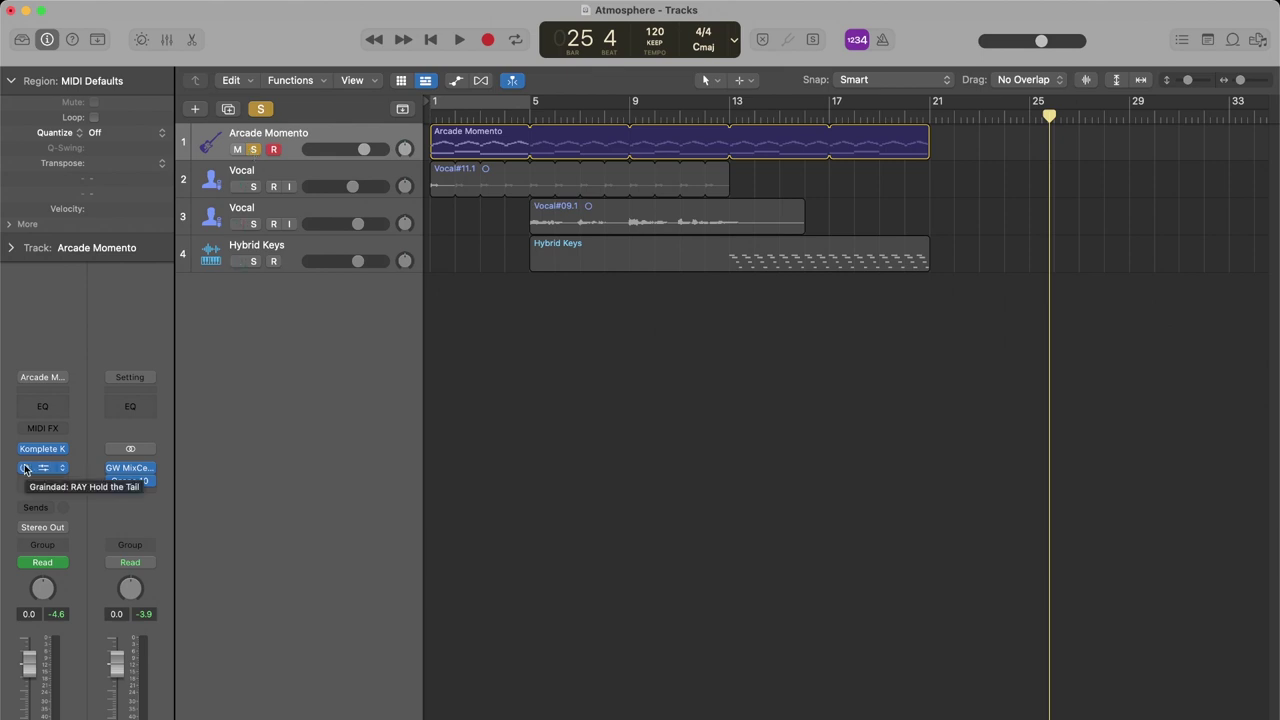
key("Return")
key("space")
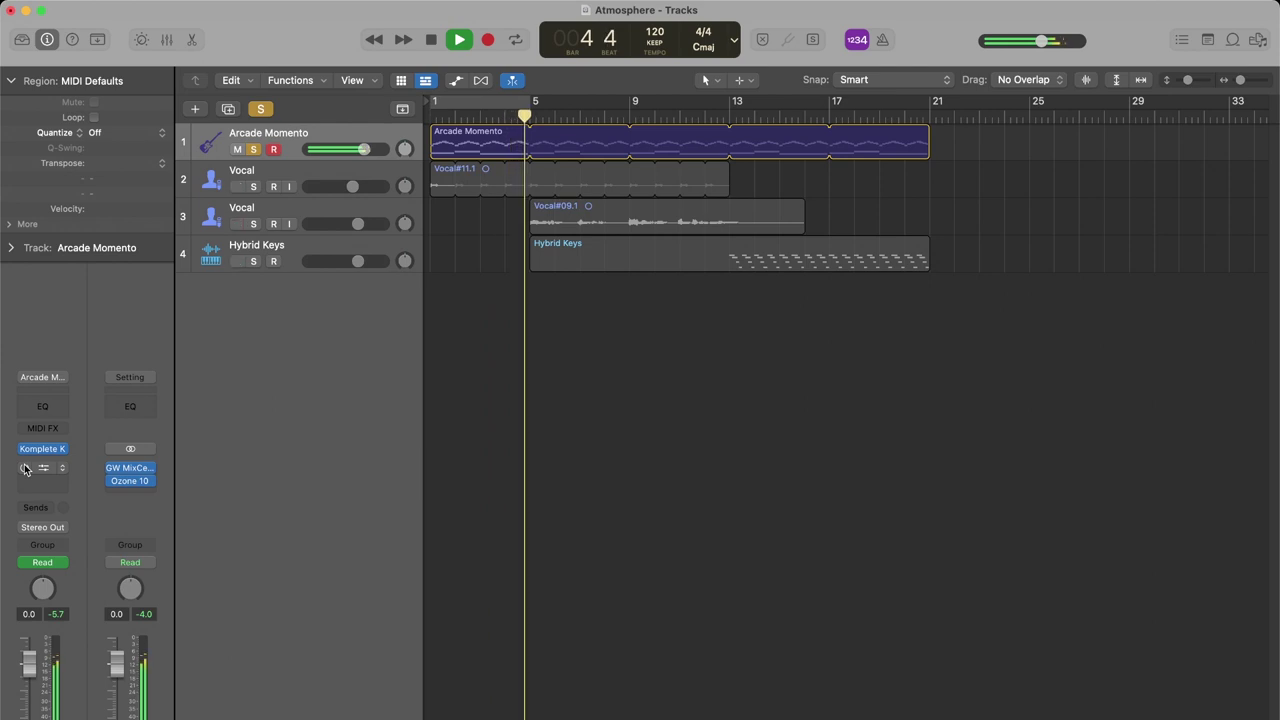
key("space")
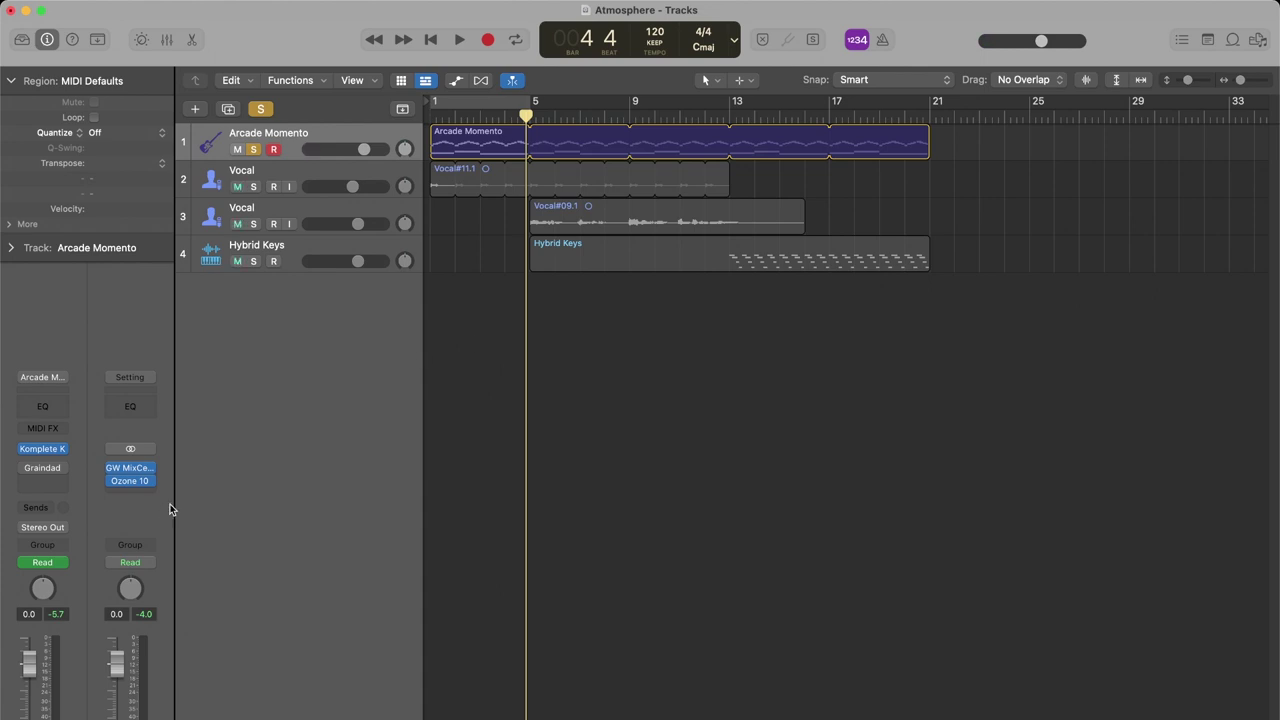
Step: Replay the soloed Arcade Momento track from the start with Graindad enabled and its interface open
key("Return")
key("space")
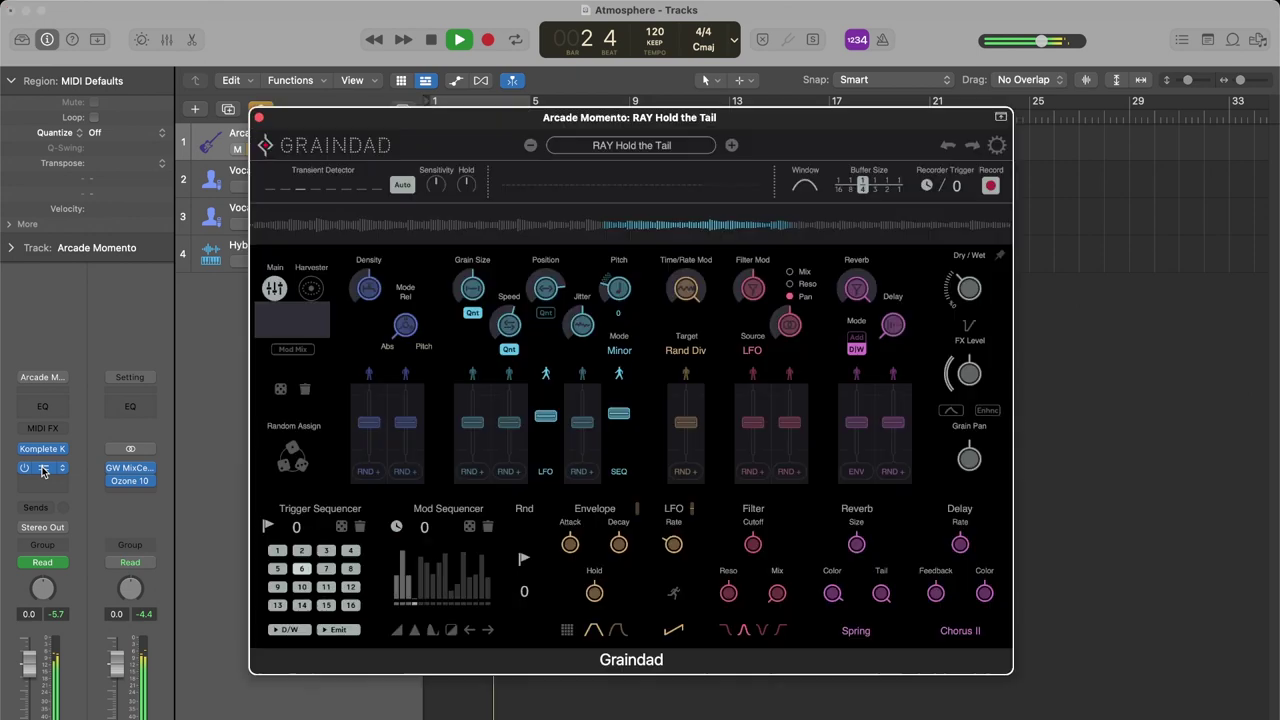
left_click(42, 468)
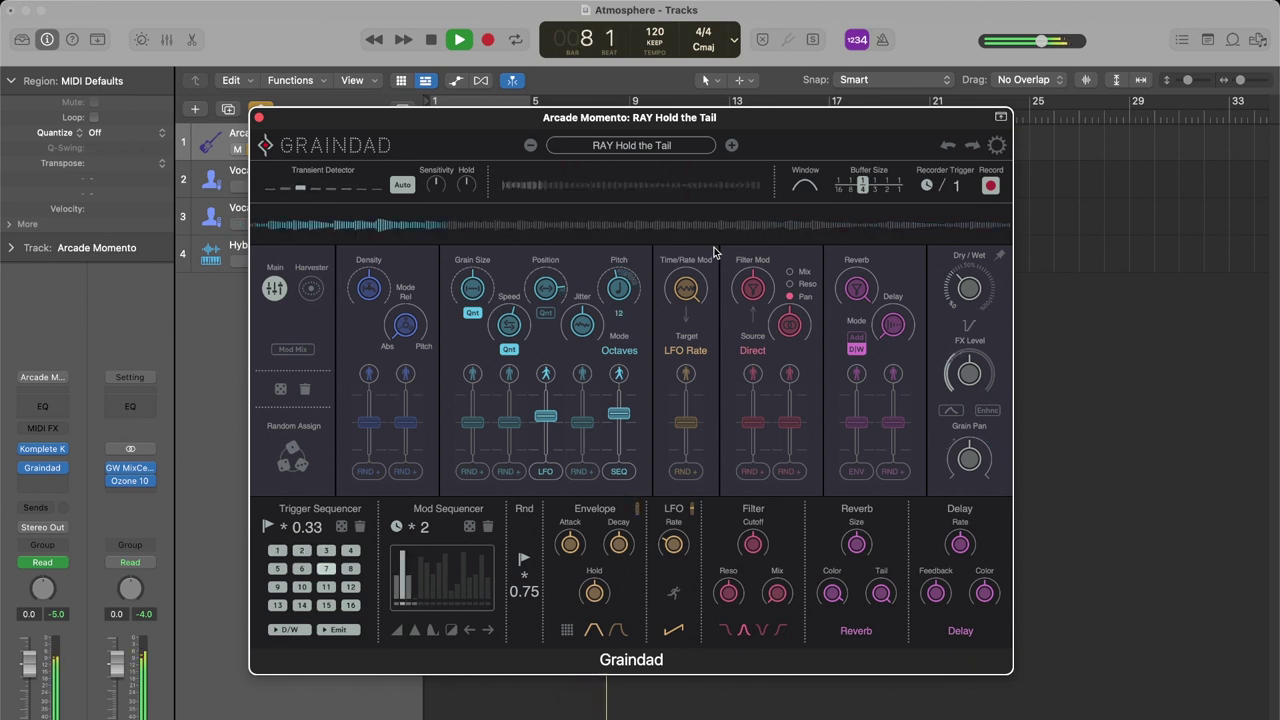
key("space")
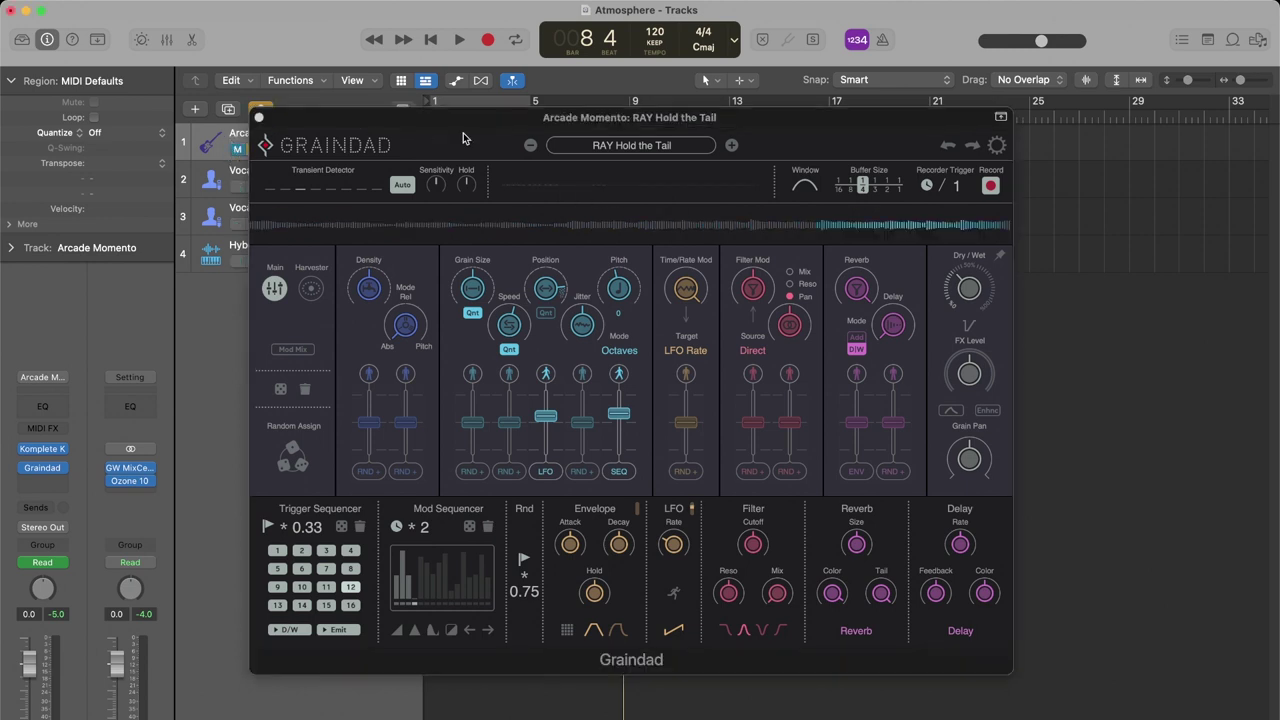
key("space")
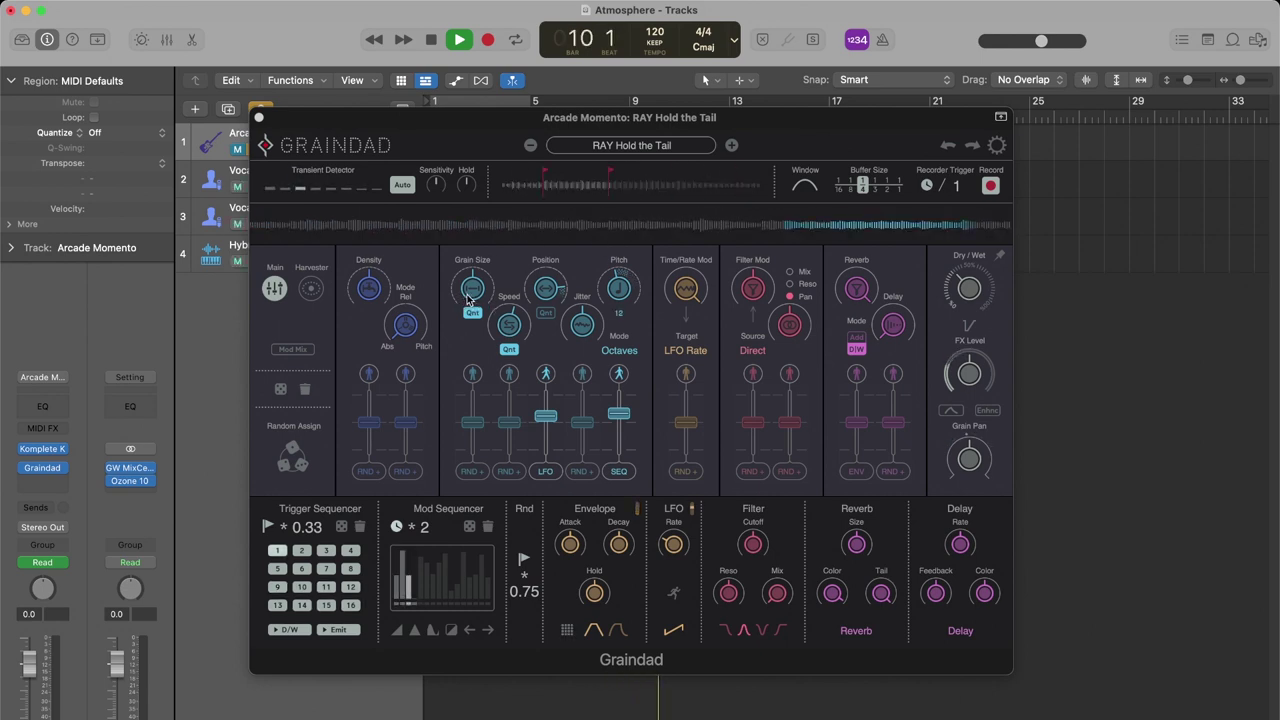
key("space")
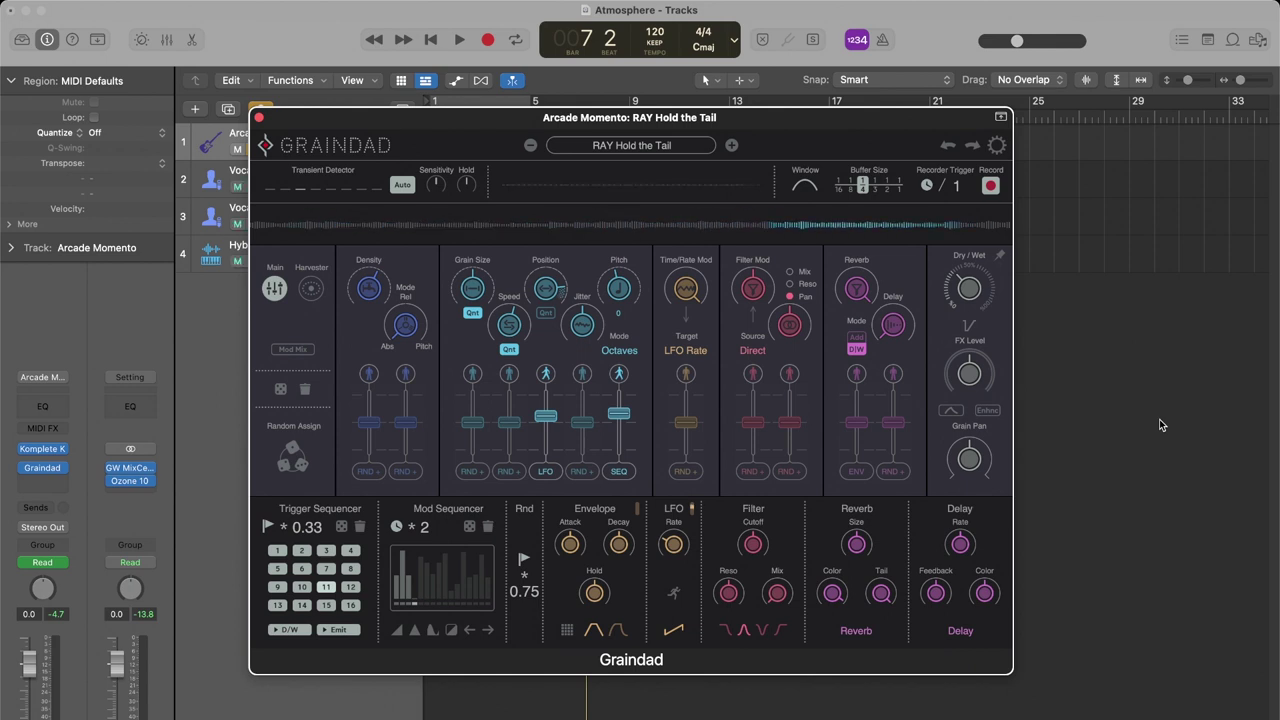
Step: Nudge the central puck slightly towards Grain Size in Graindad's Harvester view, and return to the Main view
left_click(311, 288)
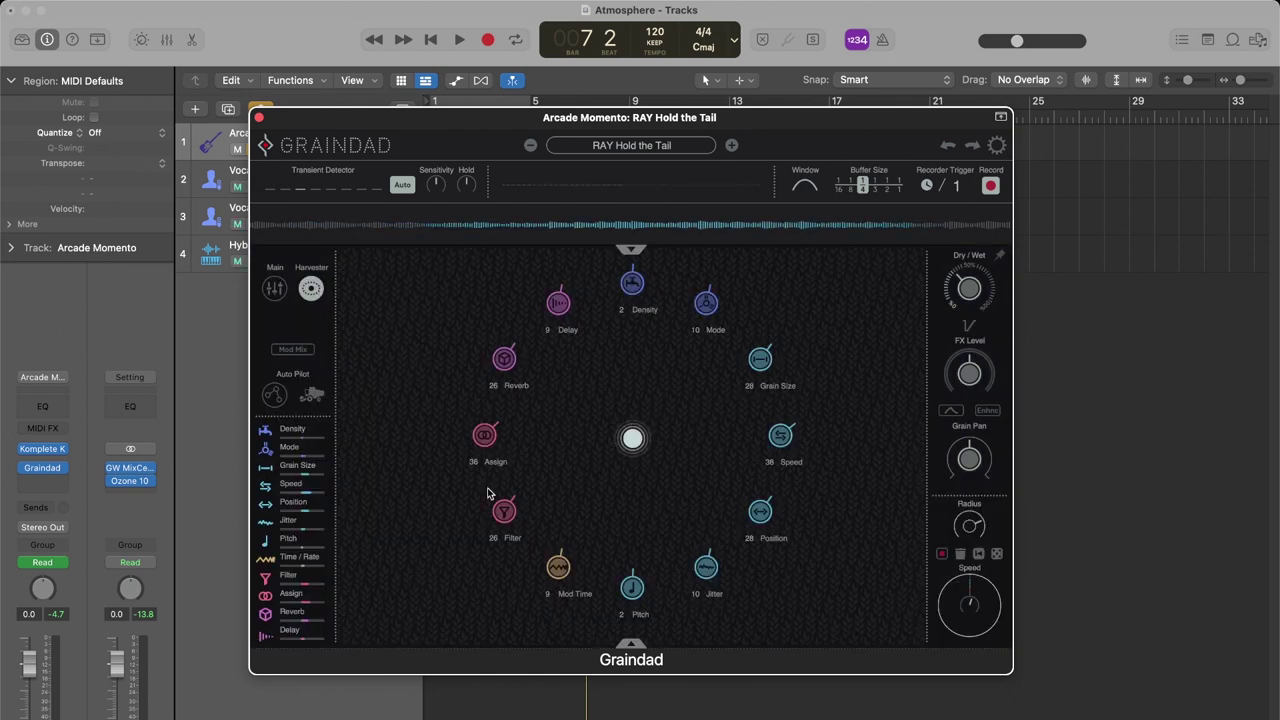
left_click_drag(632, 438, 656, 427)
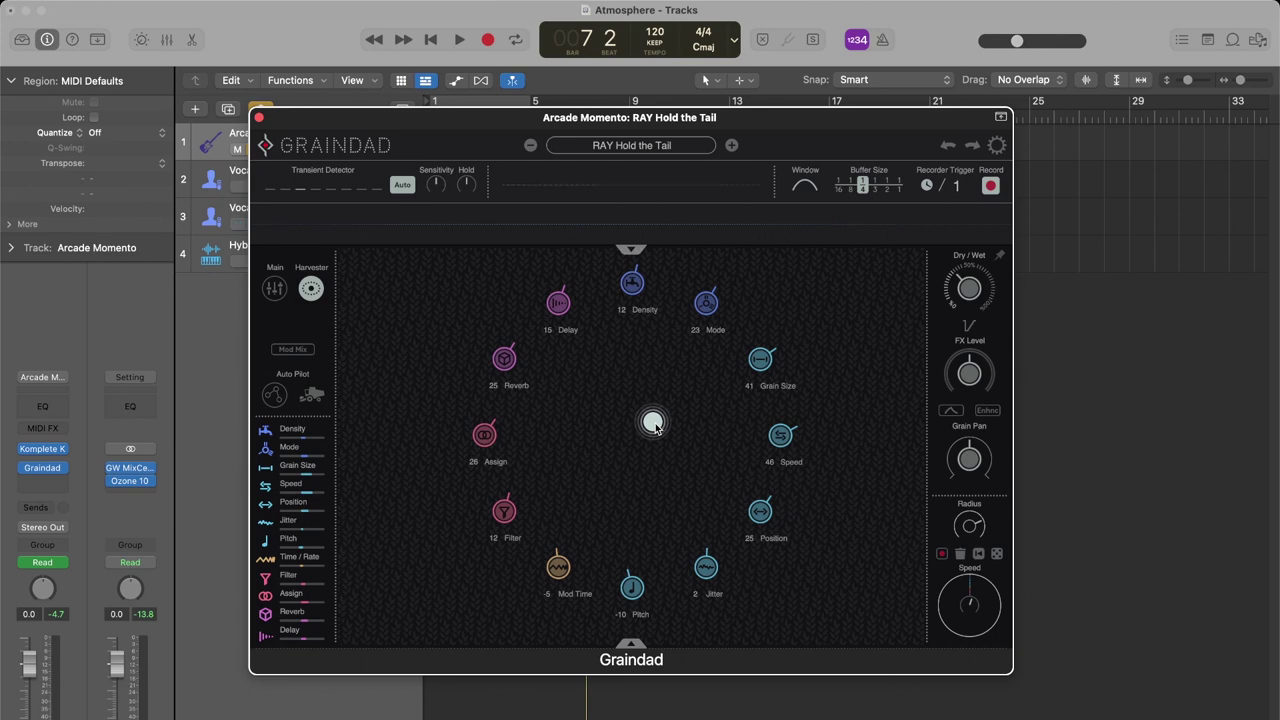
left_click(273, 290)
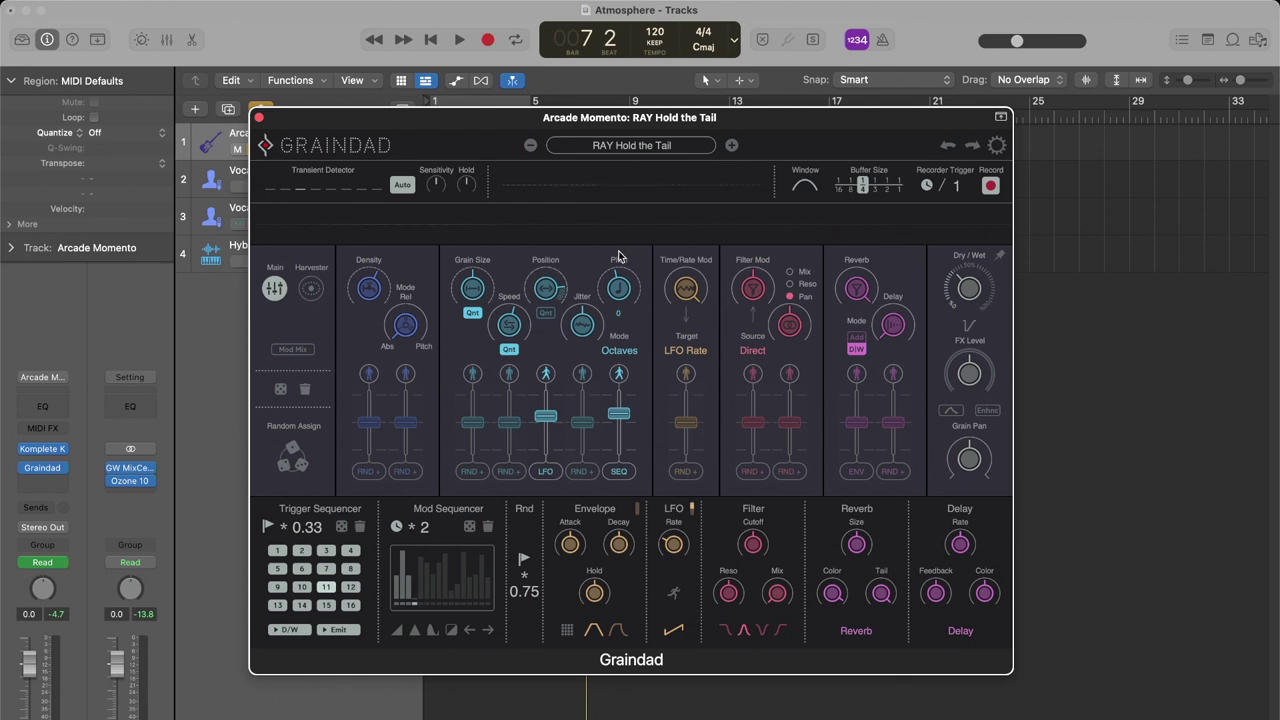
Step: Switch the solo from Arcade Momento to the Vocal track containing Vocal#09.1, and open that track's Graindad plug-in
left_click(259, 118)
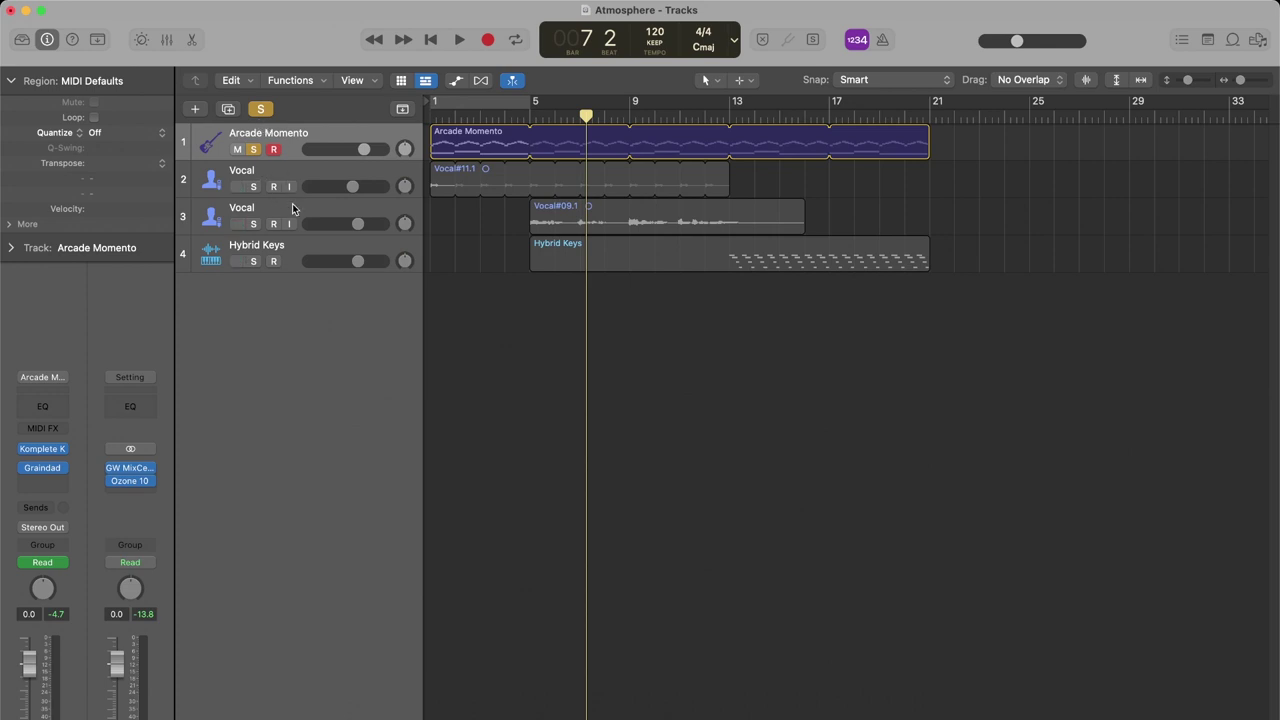
left_click(293, 208)
left_click(254, 150)
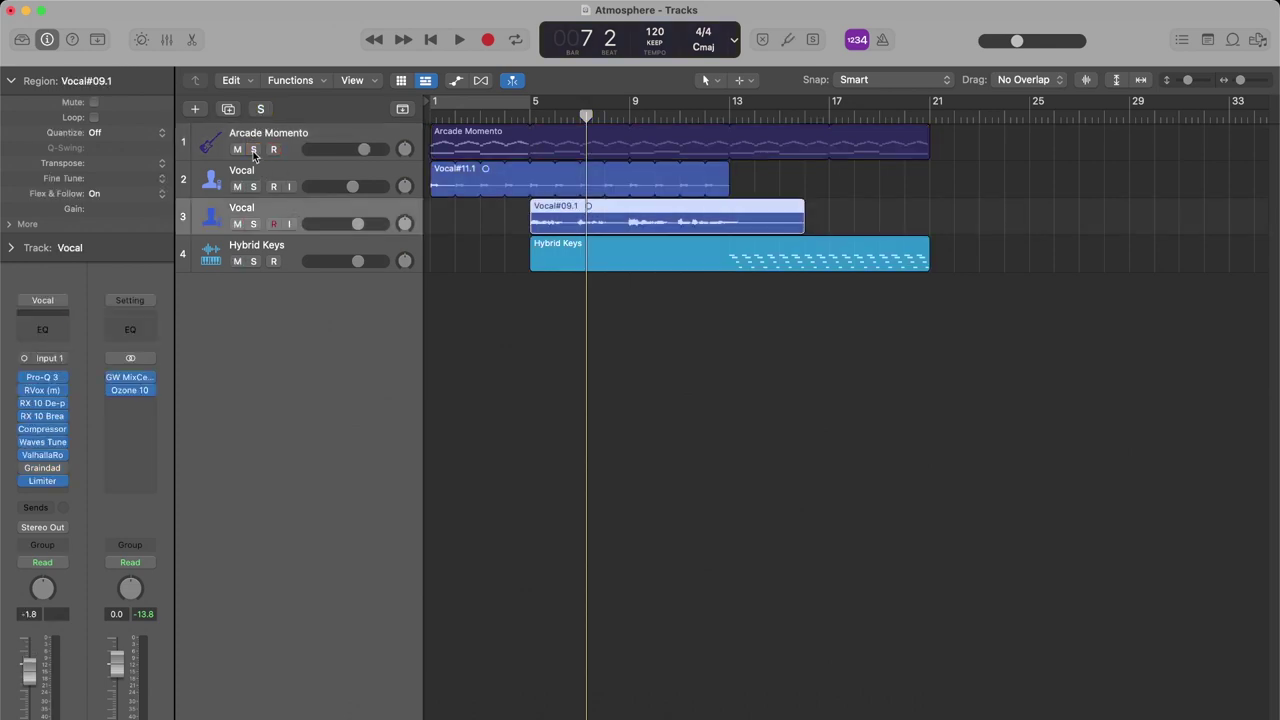
left_click(254, 224)
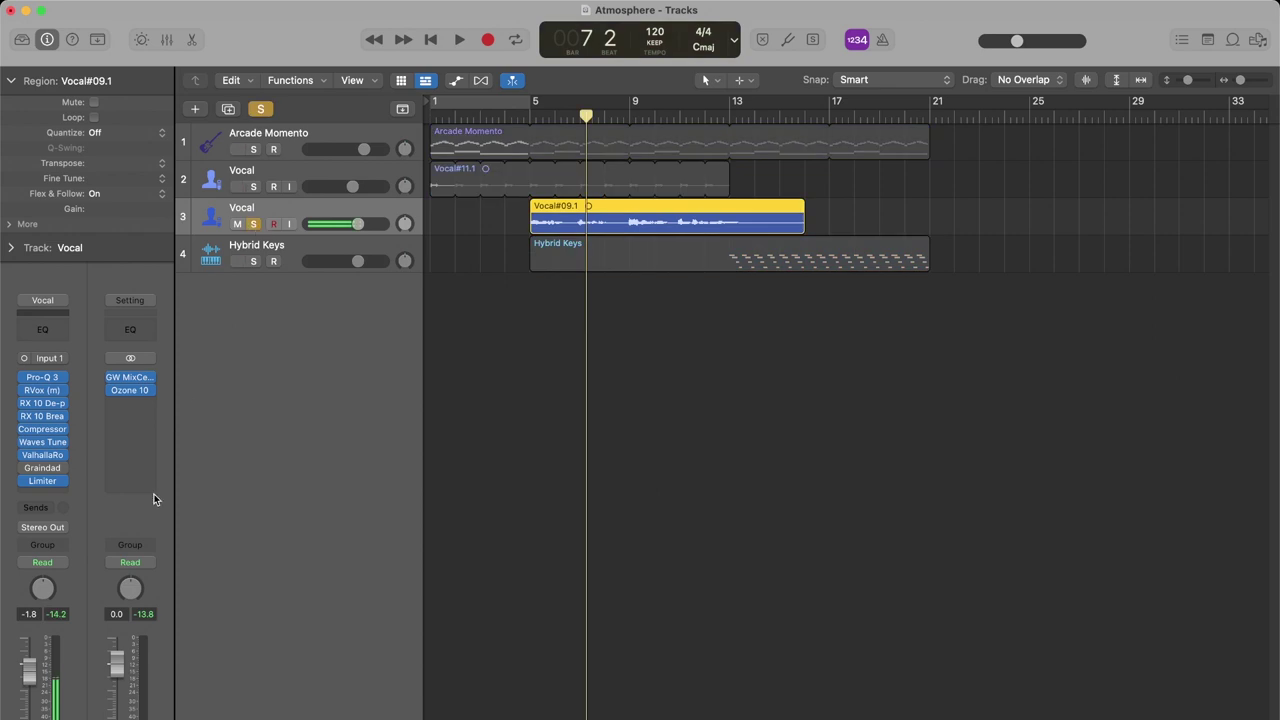
left_click(40, 470)
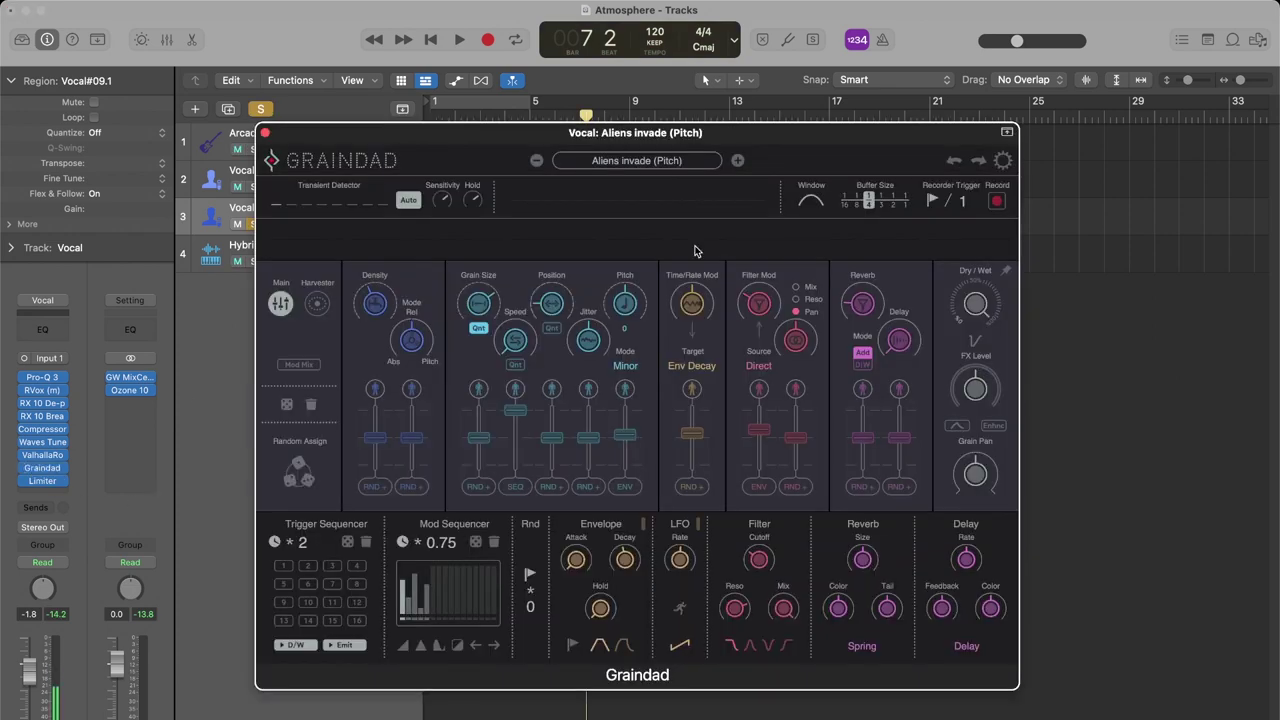
Step: Browse Graindad's User preset list and close it without choosing a preset
left_click(643, 163)
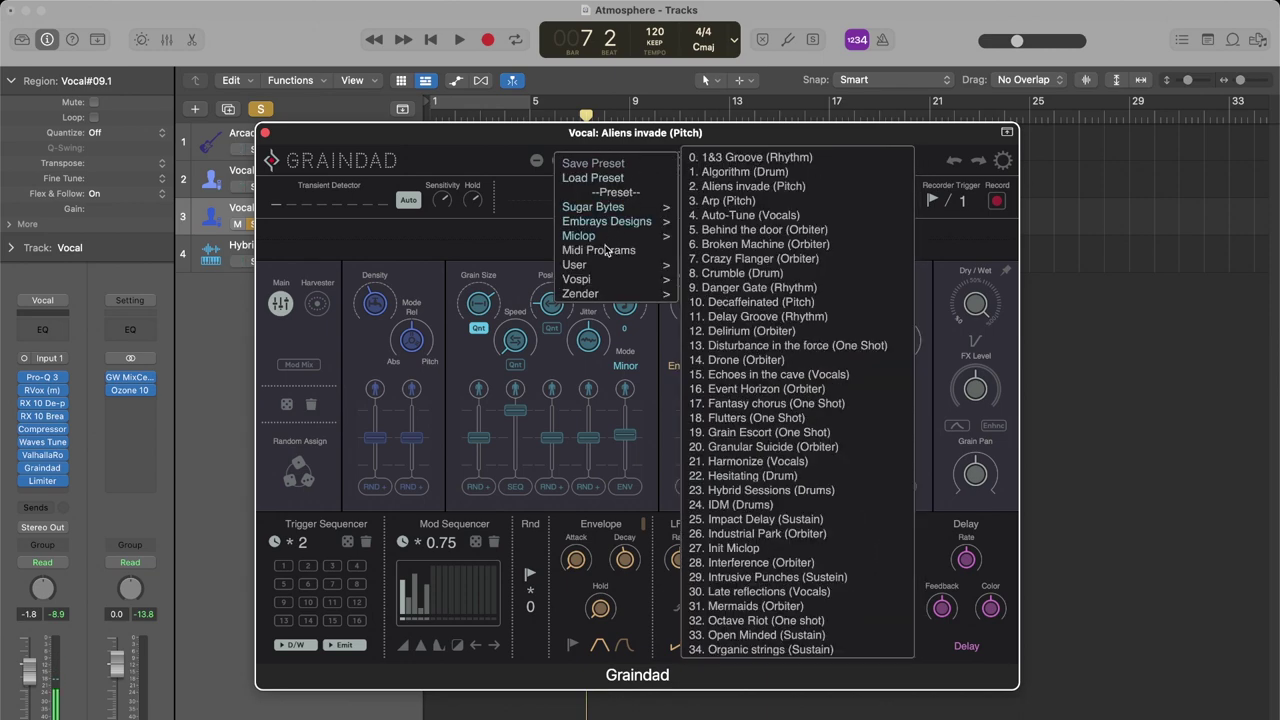
mouse_move(590, 268)
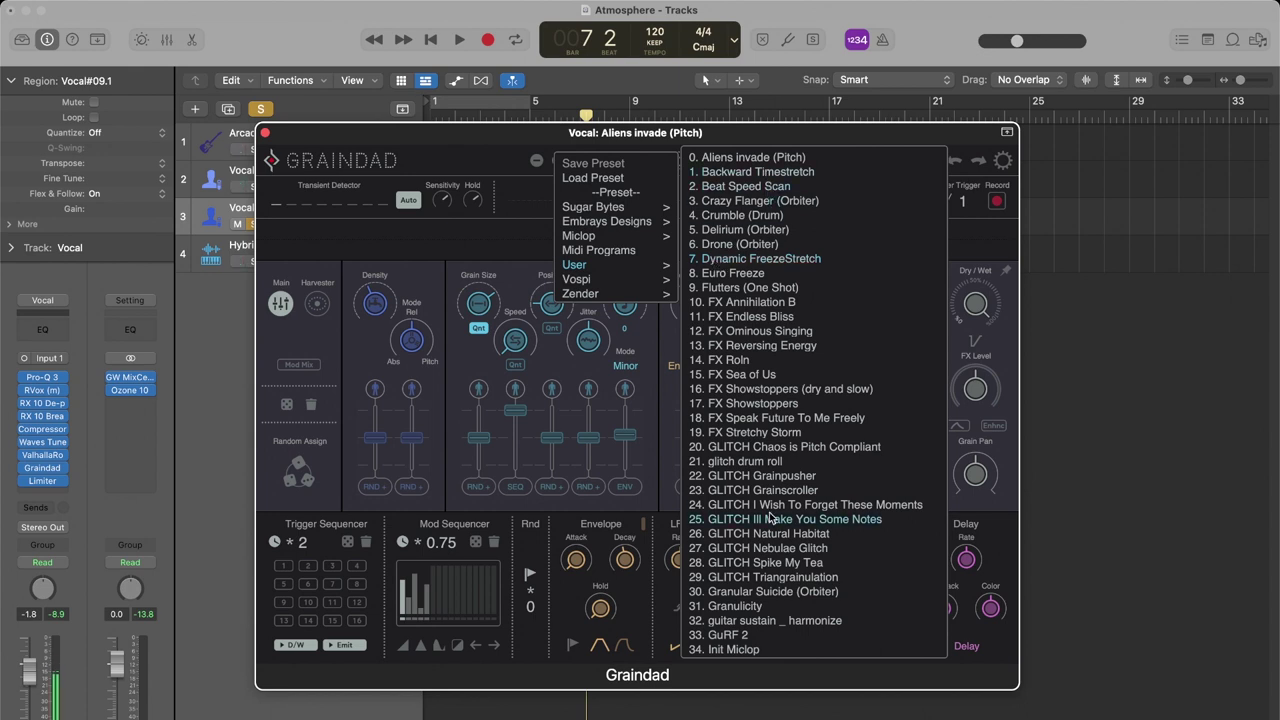
scroll(771, 518, "down", 1)
scroll(771, 518, "down", 4)
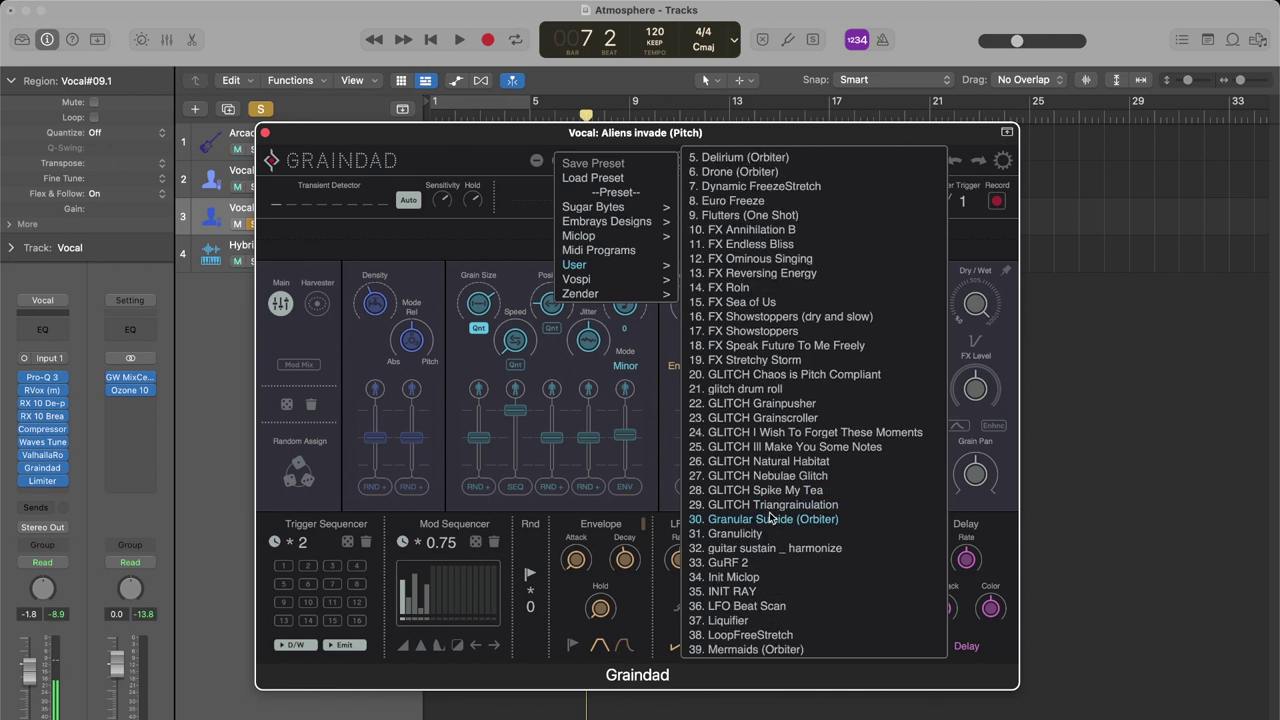
scroll(771, 518, "down", 2)
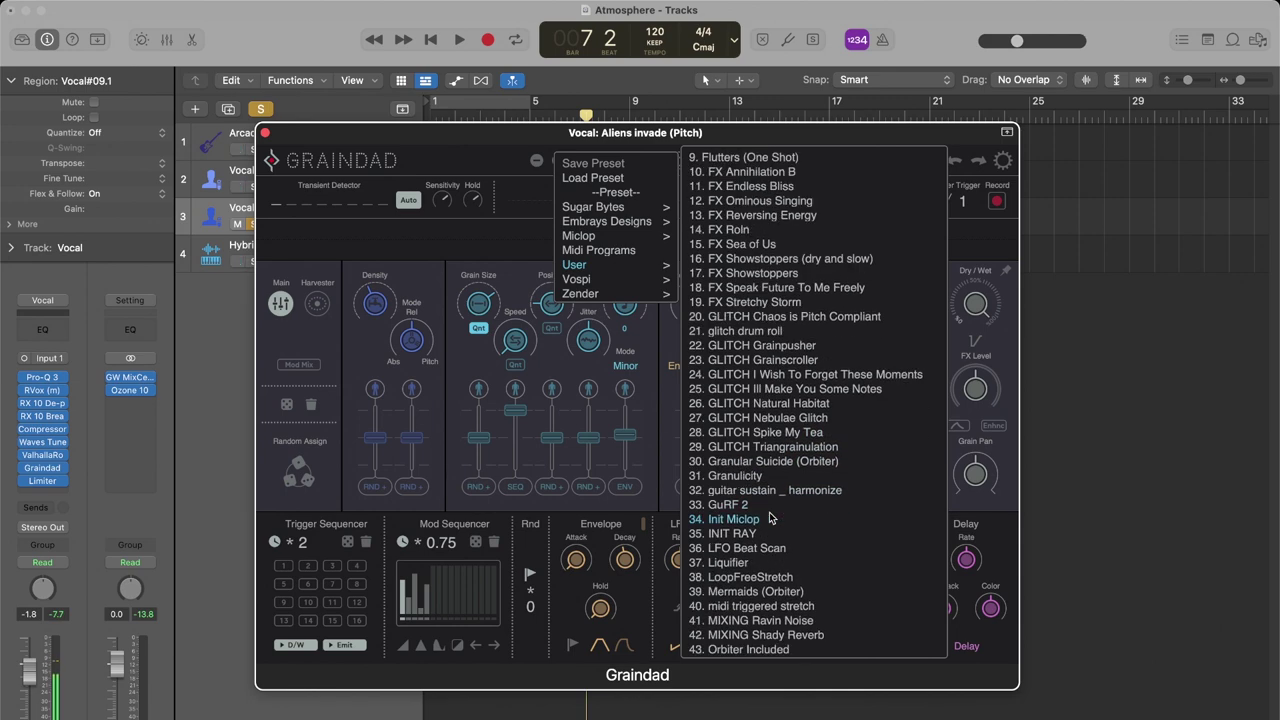
scroll(771, 517, "down", 1)
scroll(813, 270, "up", 5)
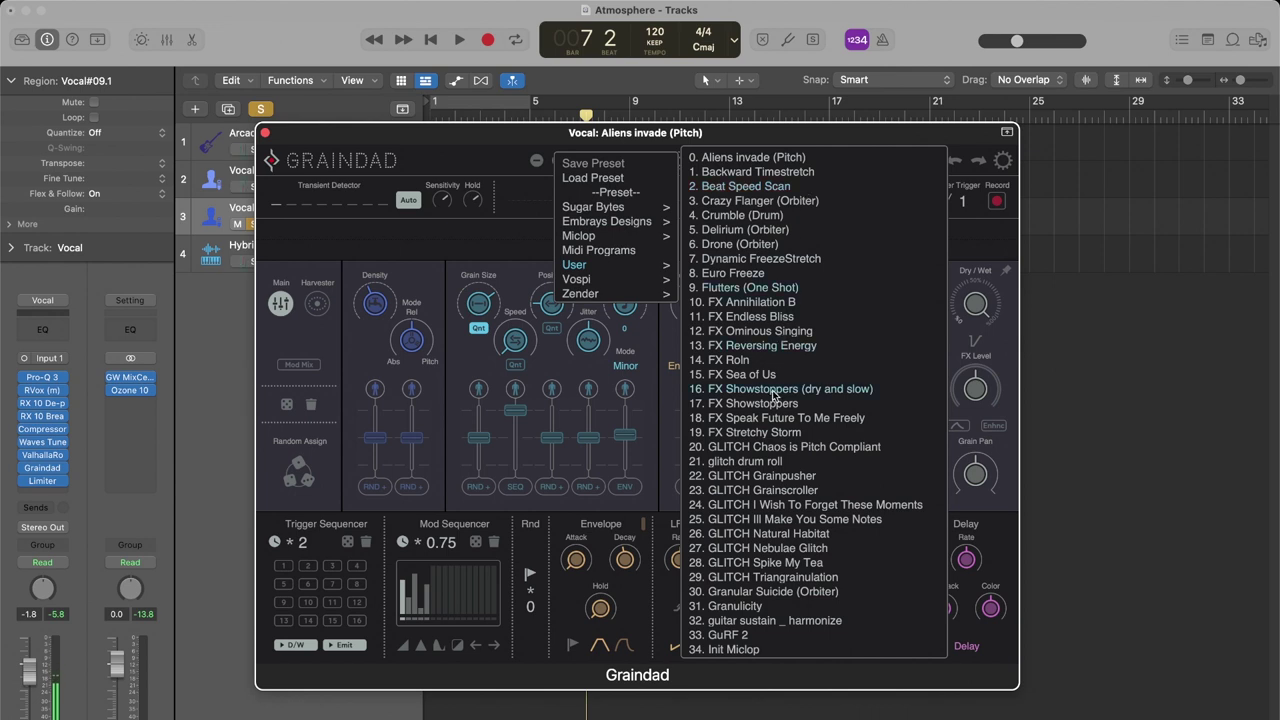
left_click(703, 134)
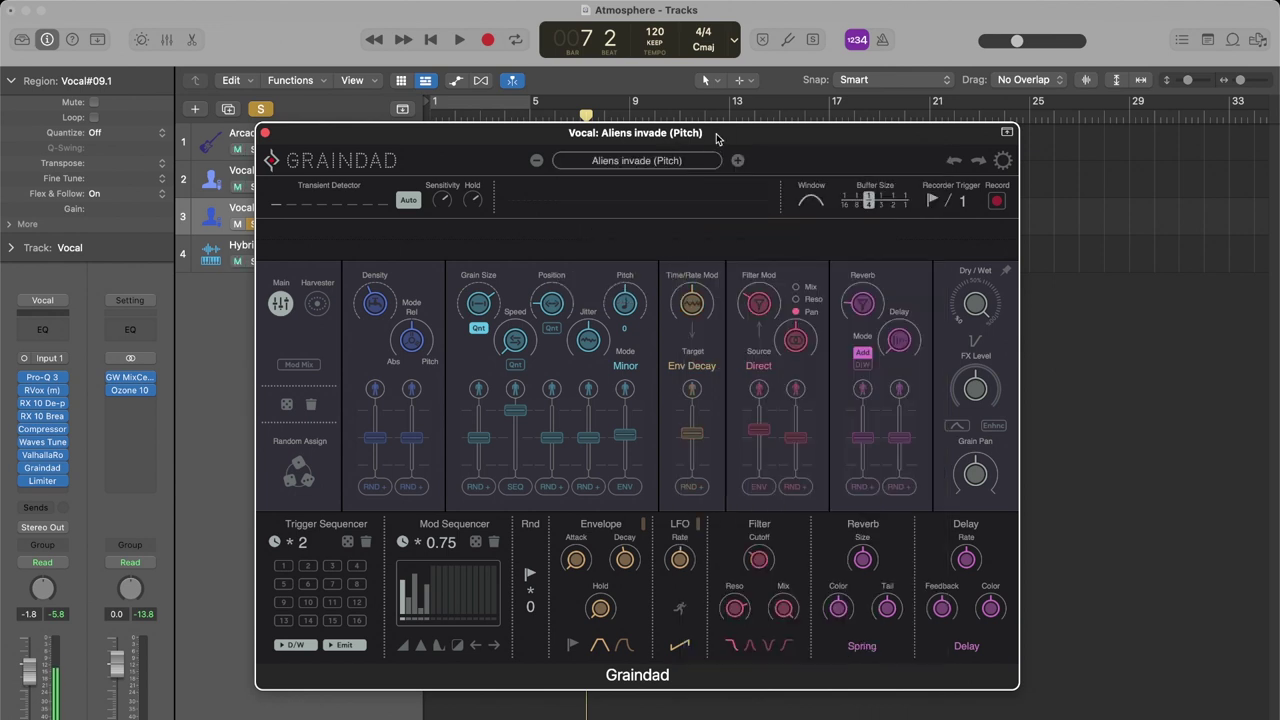
Step: Move the Graindad window higher and loop playback of the soloed vocal with cycle mode on
left_click_drag(720, 136, 732, 100)
key("c")
key("space")
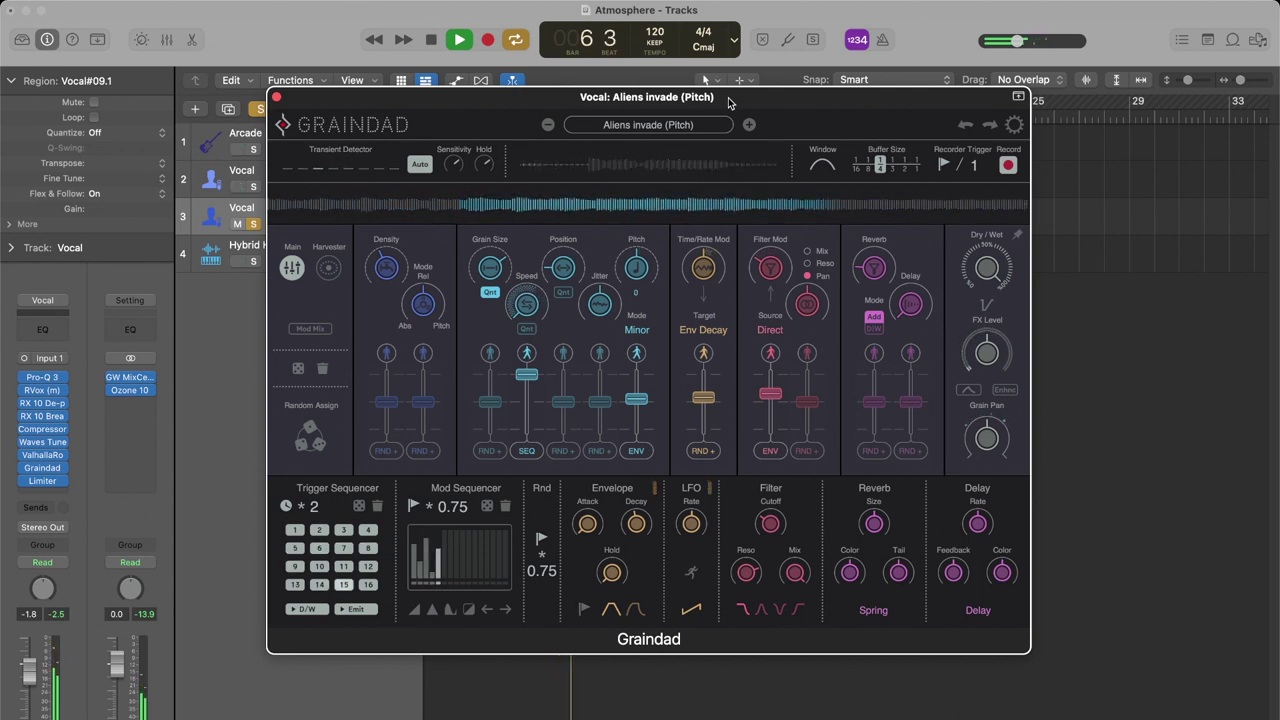
left_click_drag(729, 103, 729, 97)
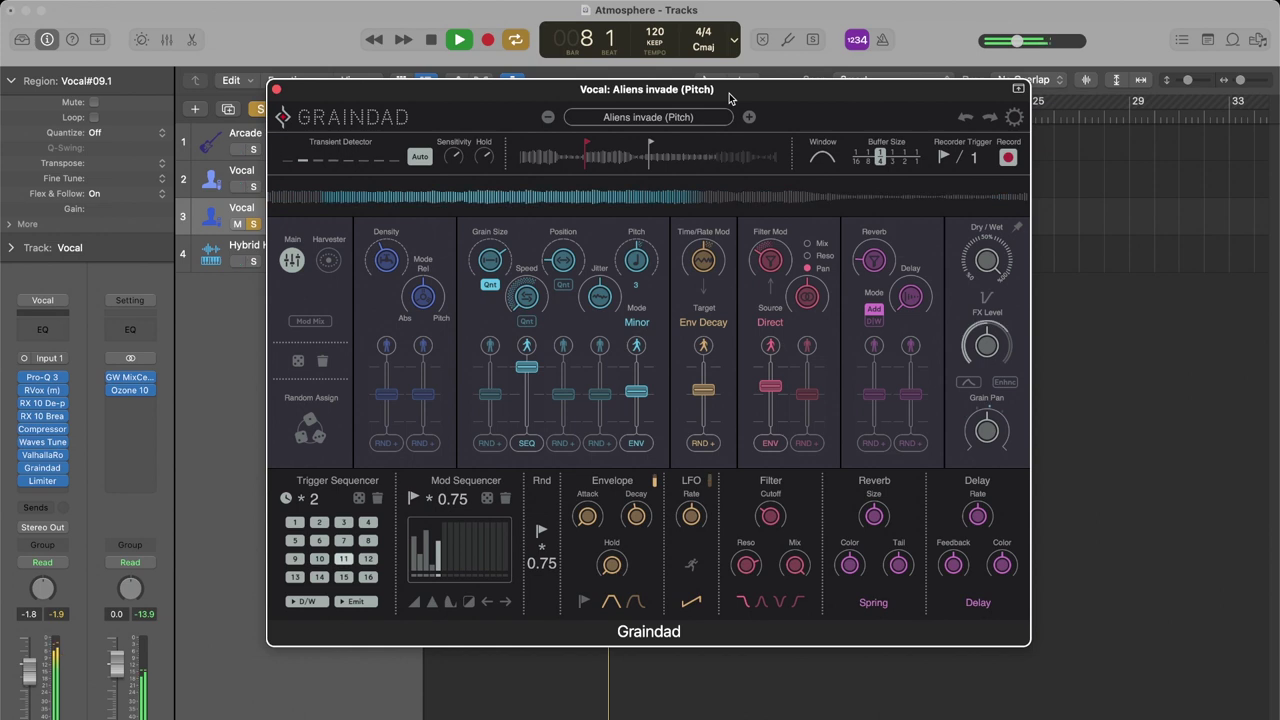
Step: Load the Backward Timestretch preset on the vocal and raise the master volume to -6.8 dB
left_click(655, 118)
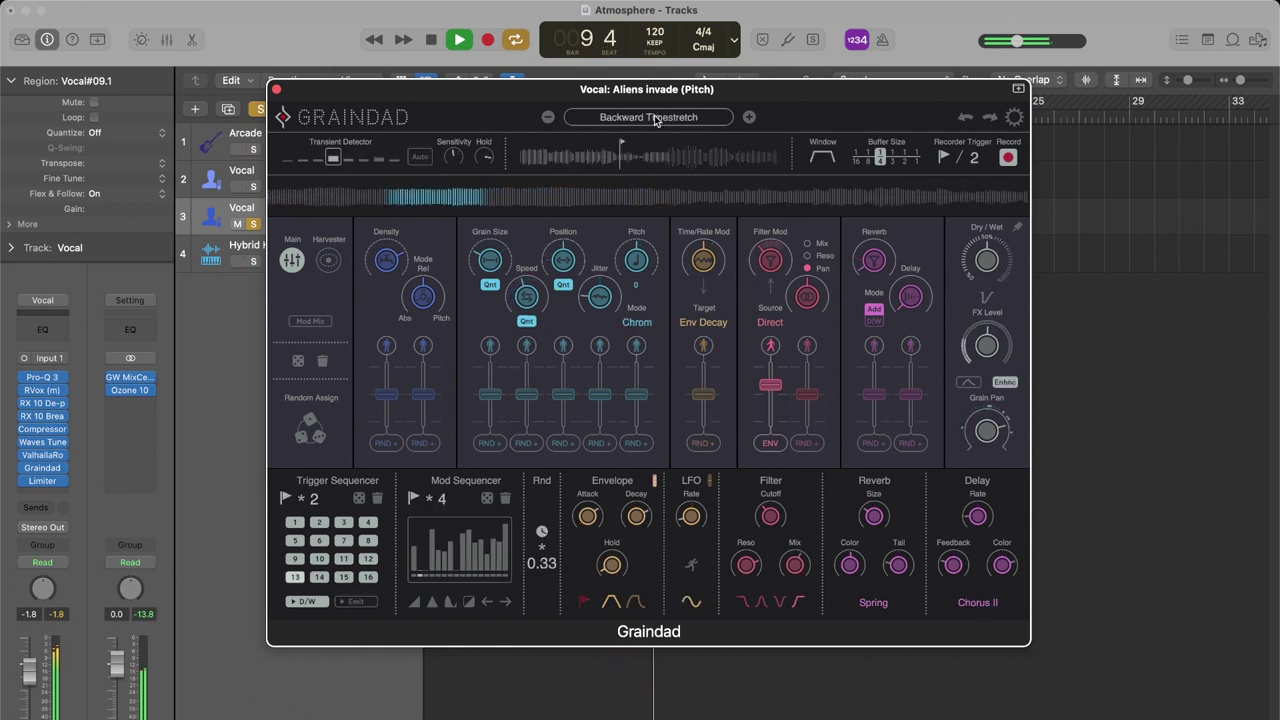
mouse_move(1021, 44)
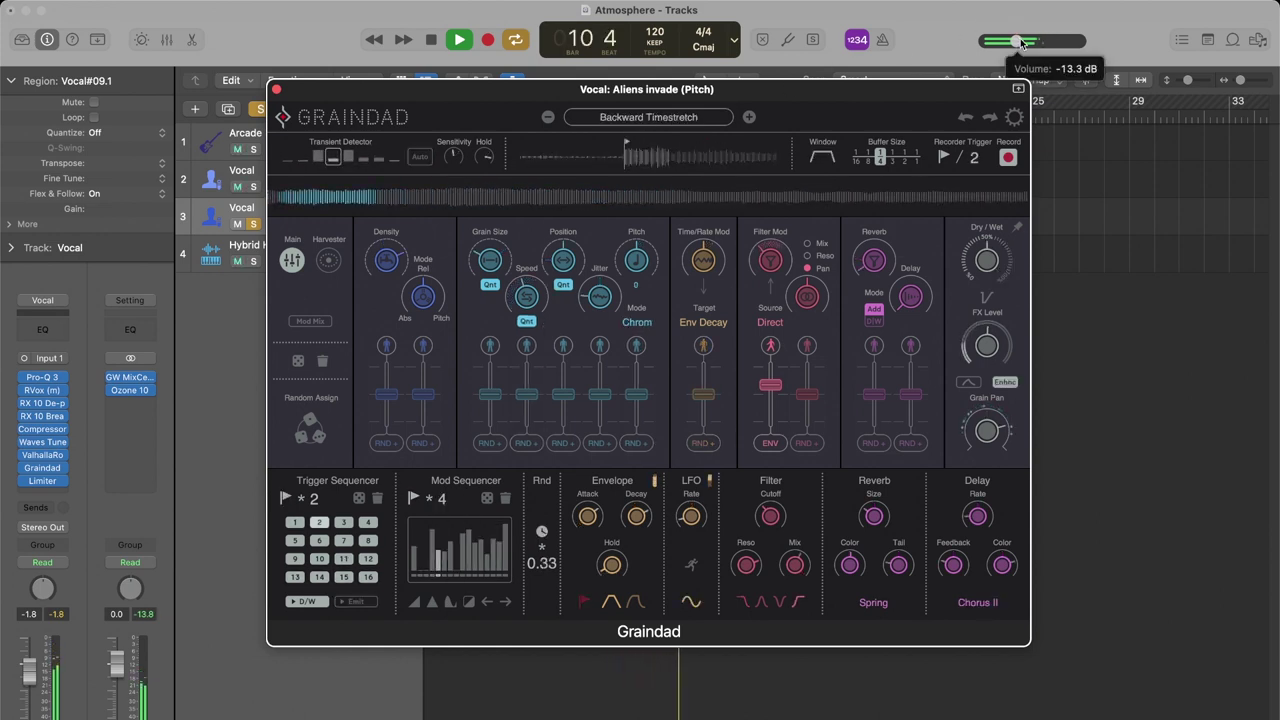
left_click_drag(1021, 44, 1051, 43)
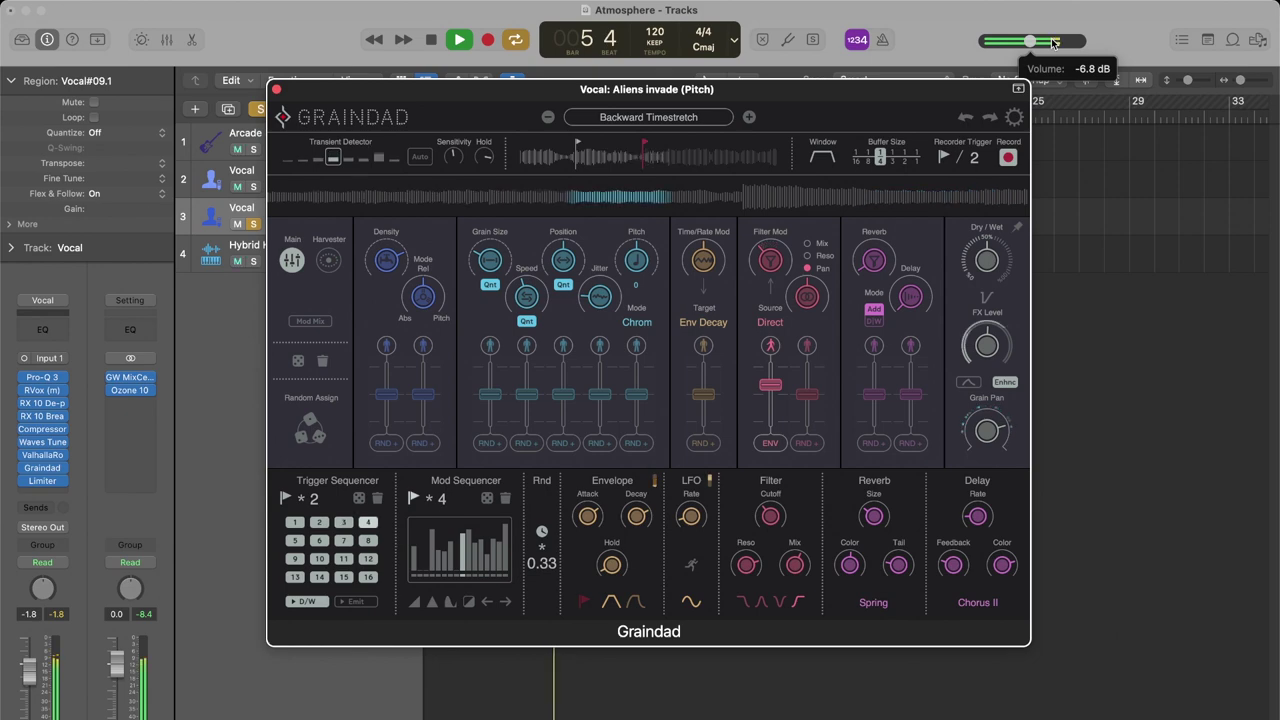
Step: Audition User presets on the looped vocal from FX Annihilation B through FX Endless Bliss and the GLITCH presets to Granulicity, and stop playback
left_click(645, 117)
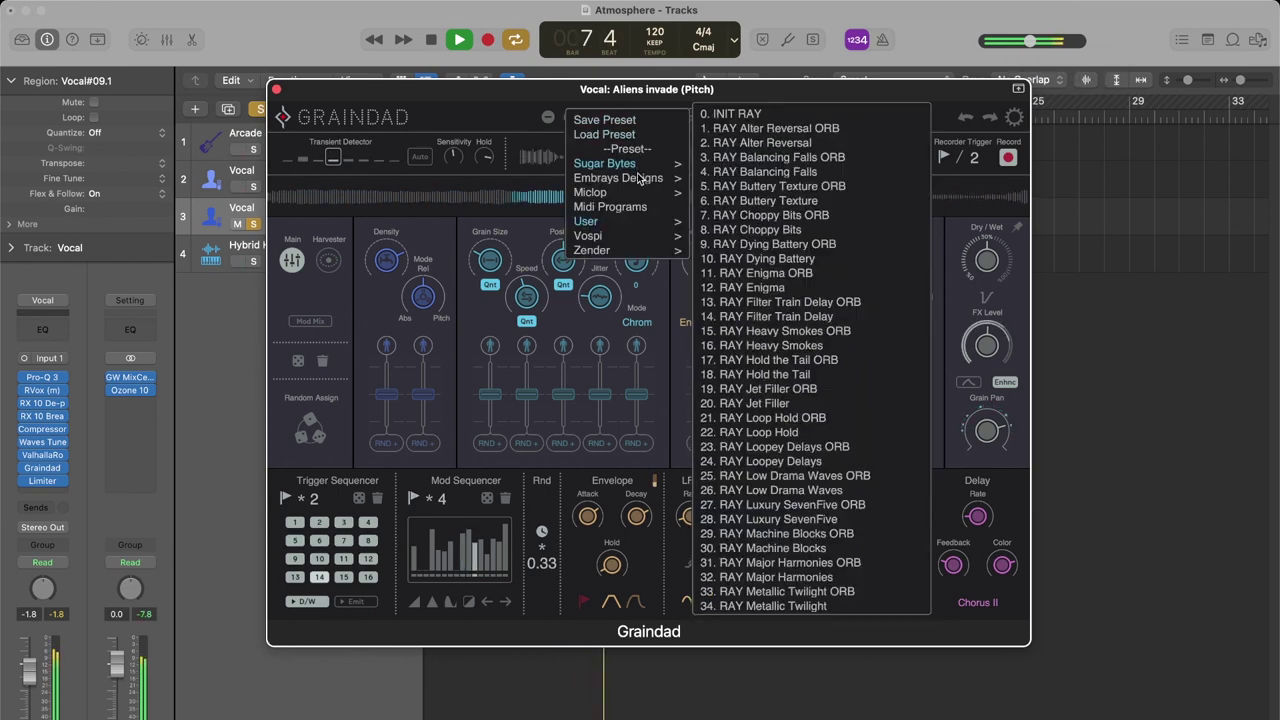
mouse_move(632, 220)
left_click(752, 171)
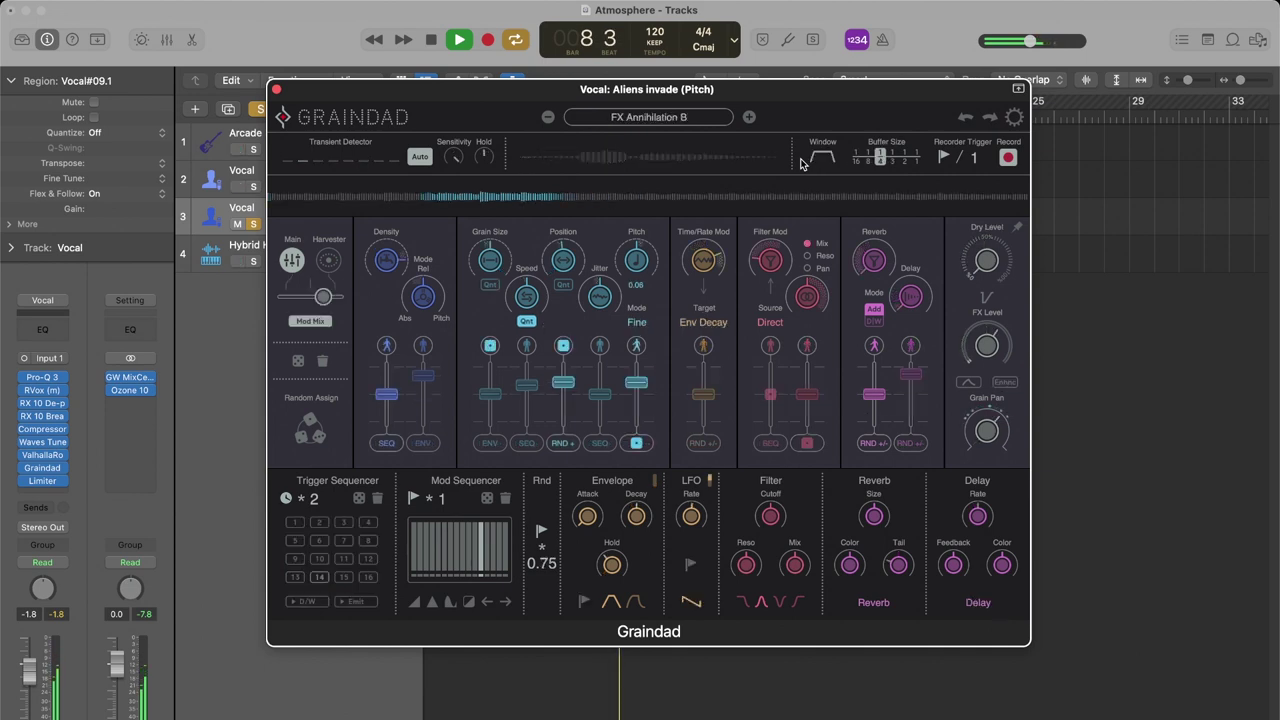
key("]")
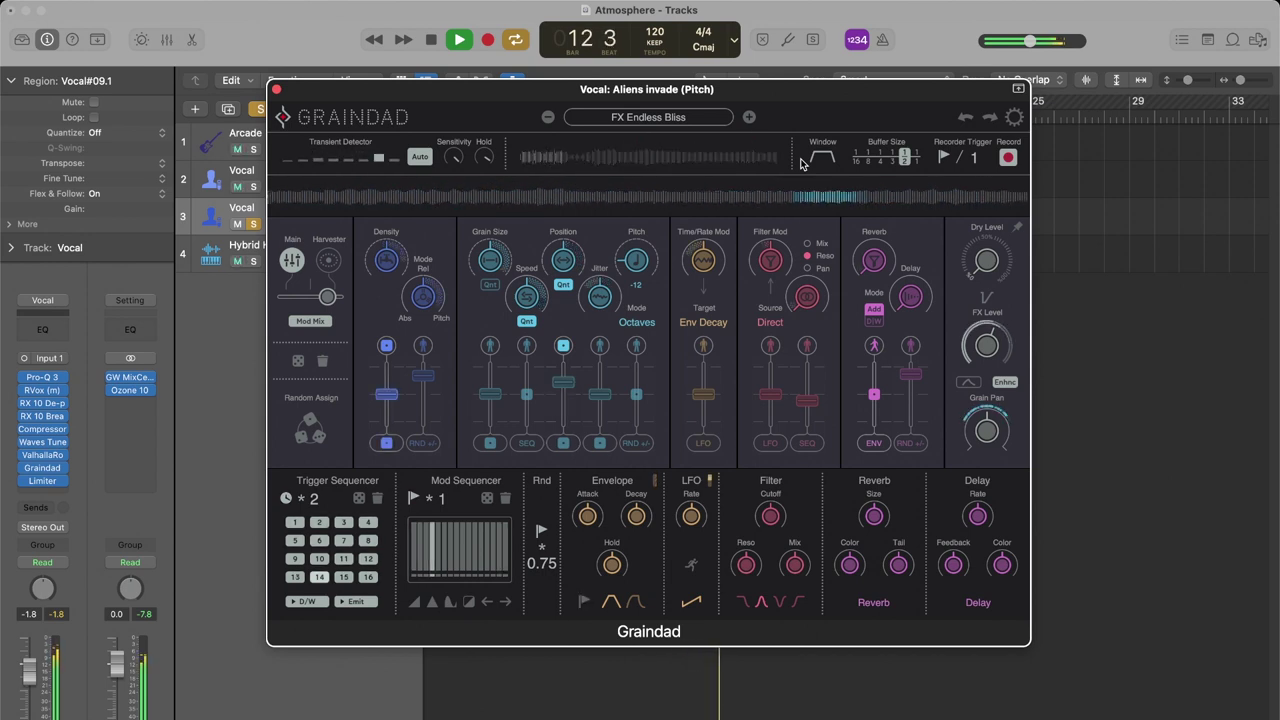
key("]")
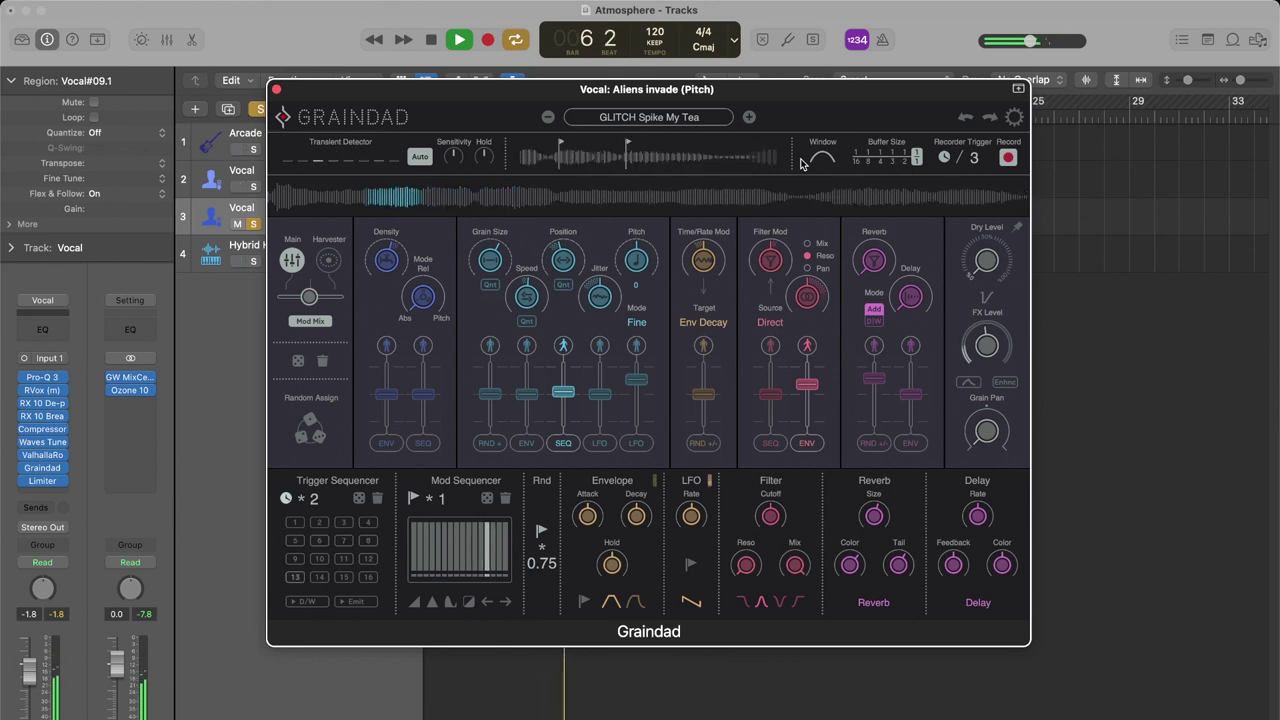
key("]")
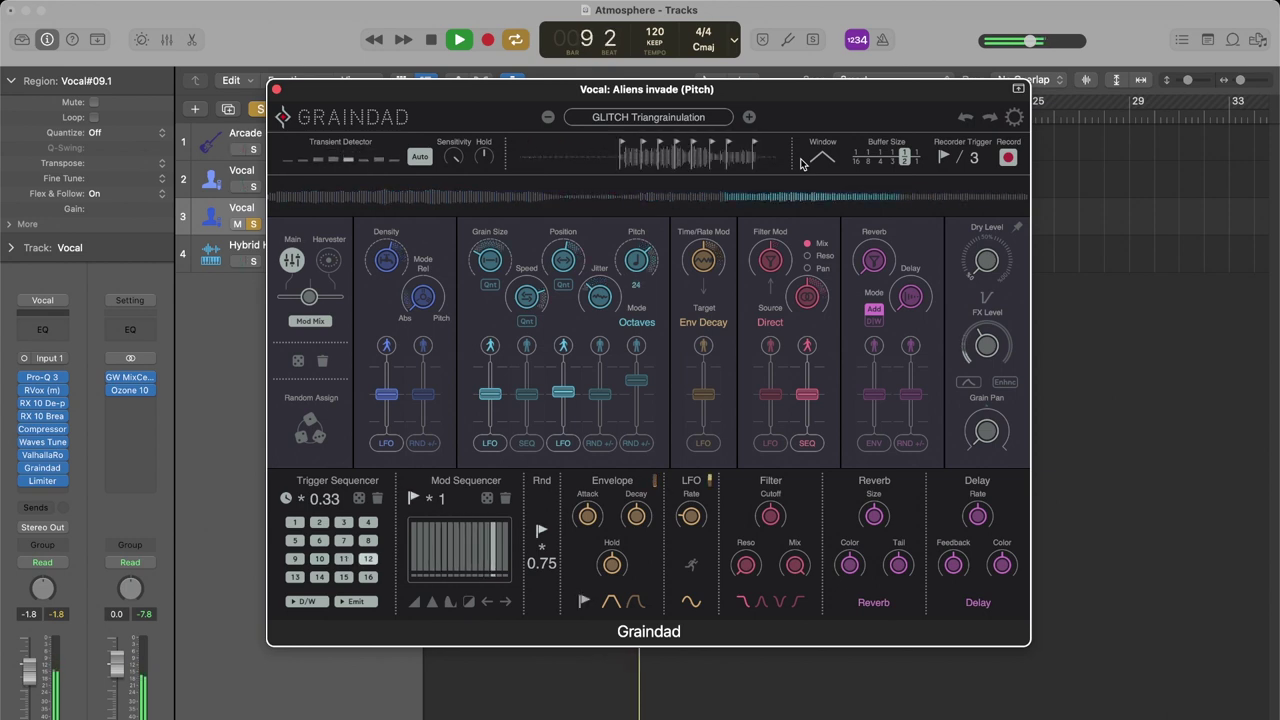
key("]")
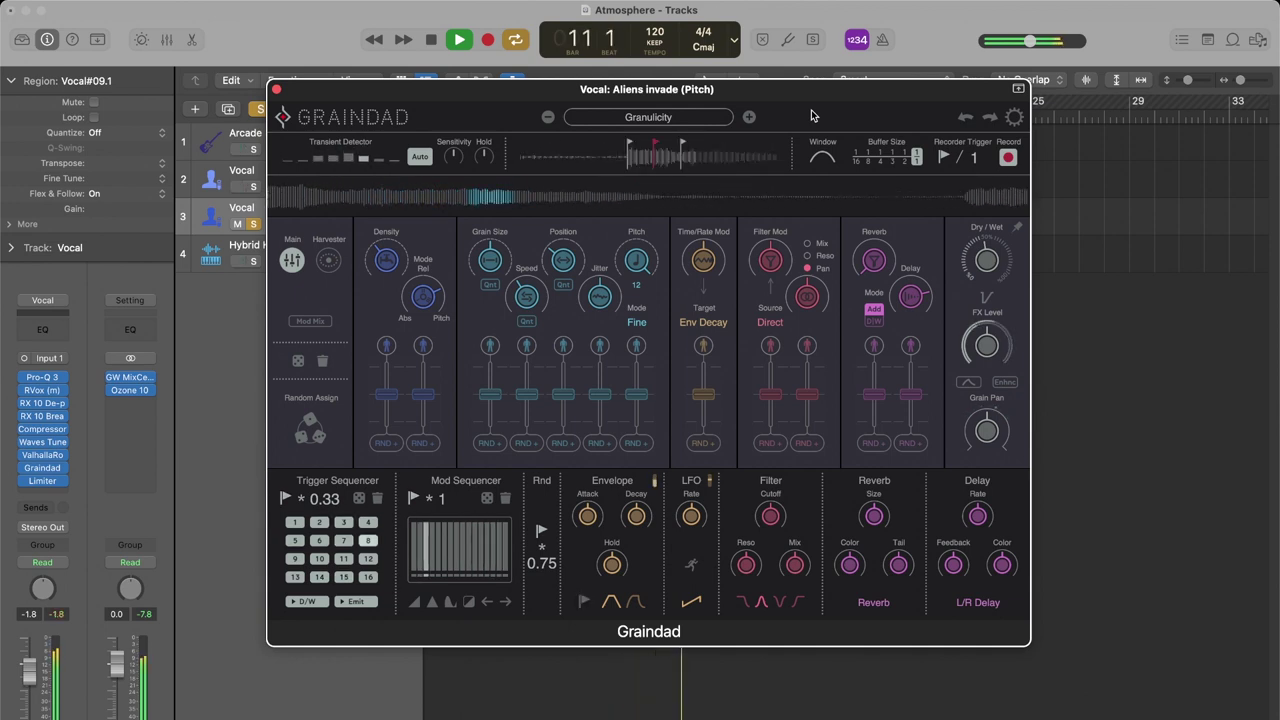
key("space")
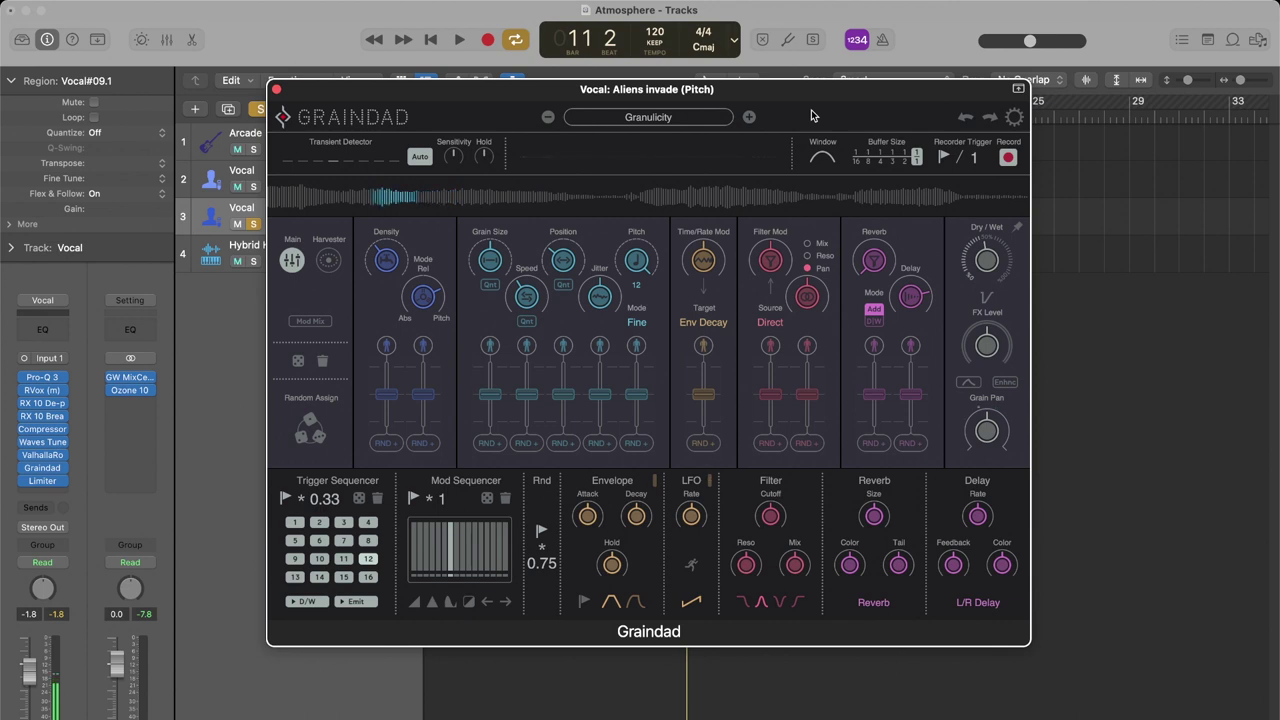
Step: Resume the vocal loop, advance through the presets from INIT RAY to ZZZ SEND Frrrrverb, and stop playback
key("space")
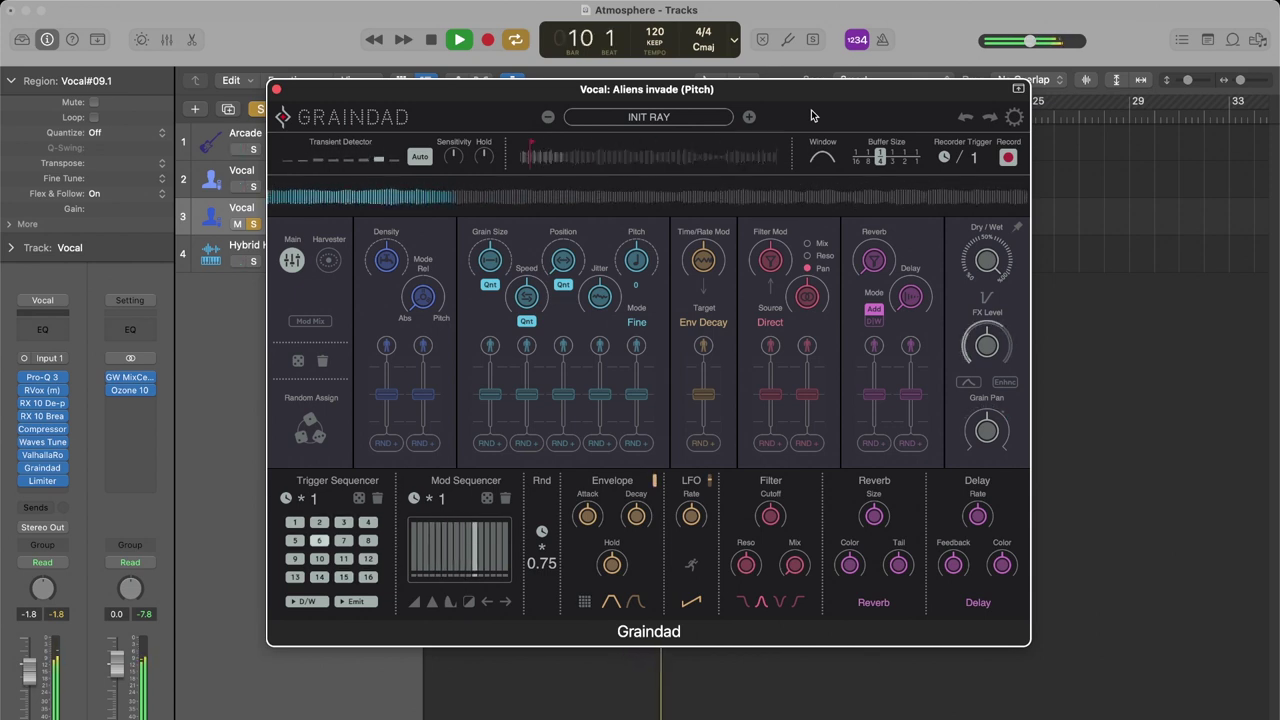
key("Right")
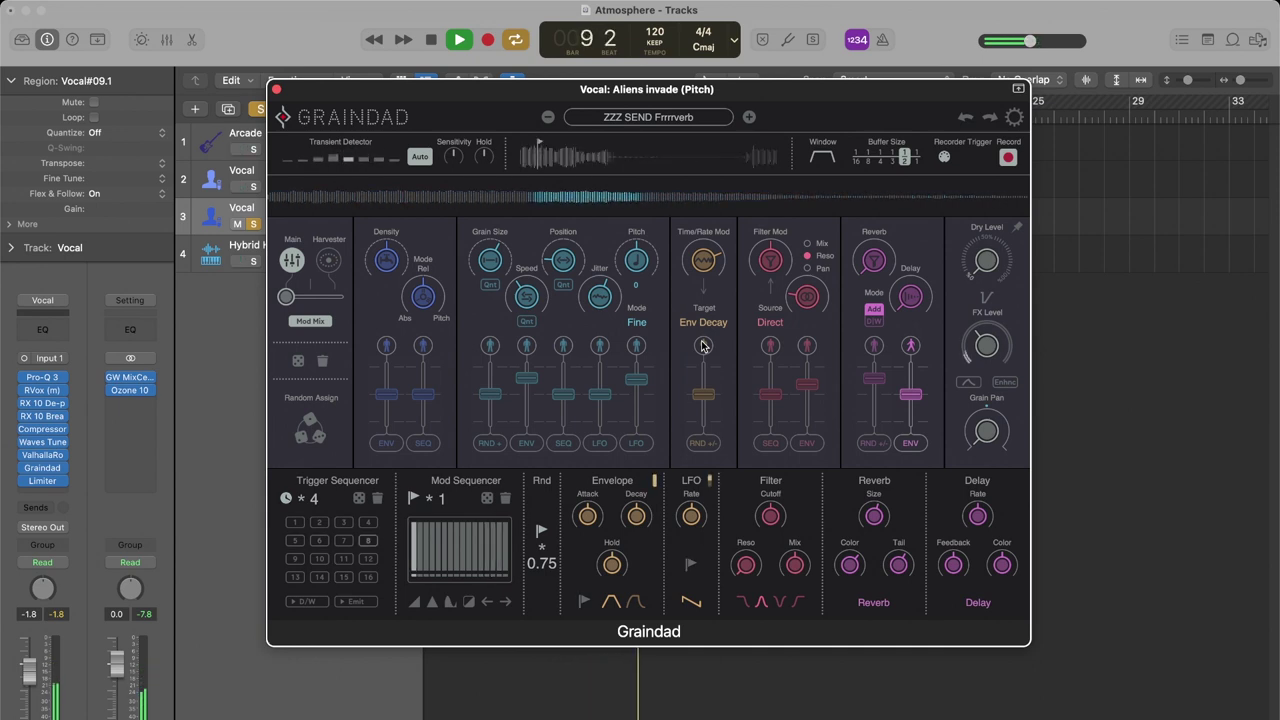
key("space")
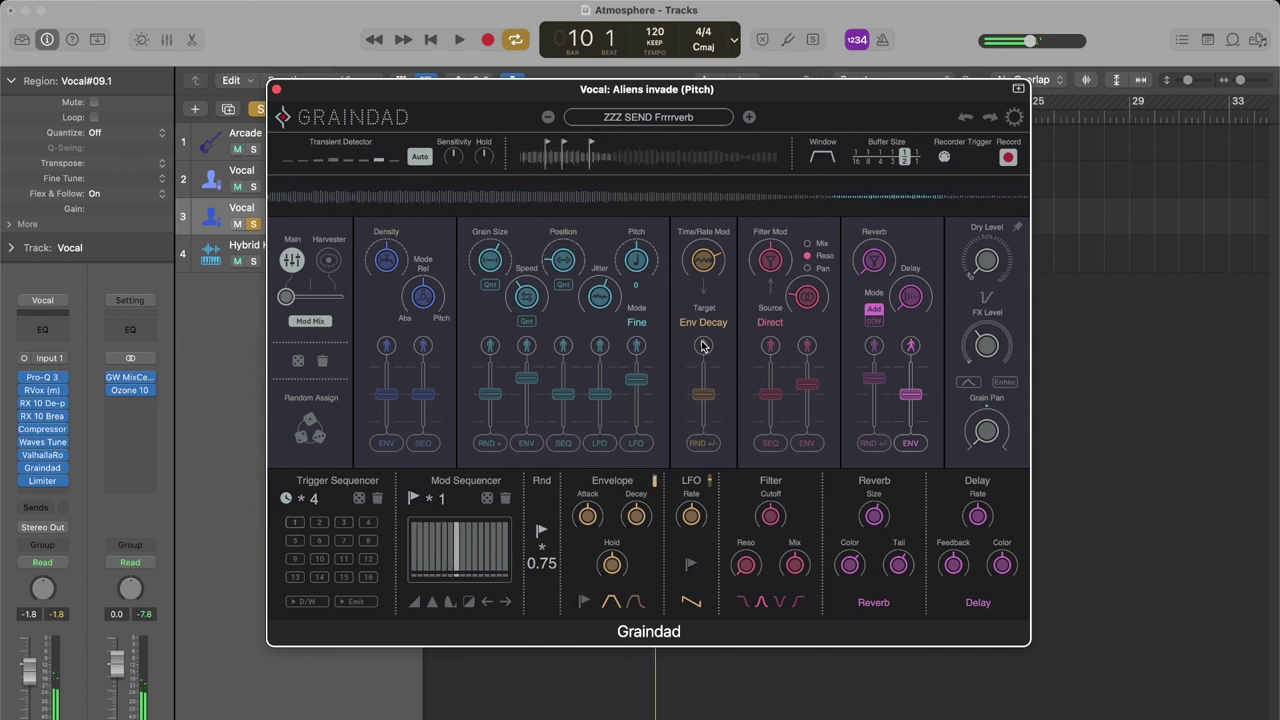